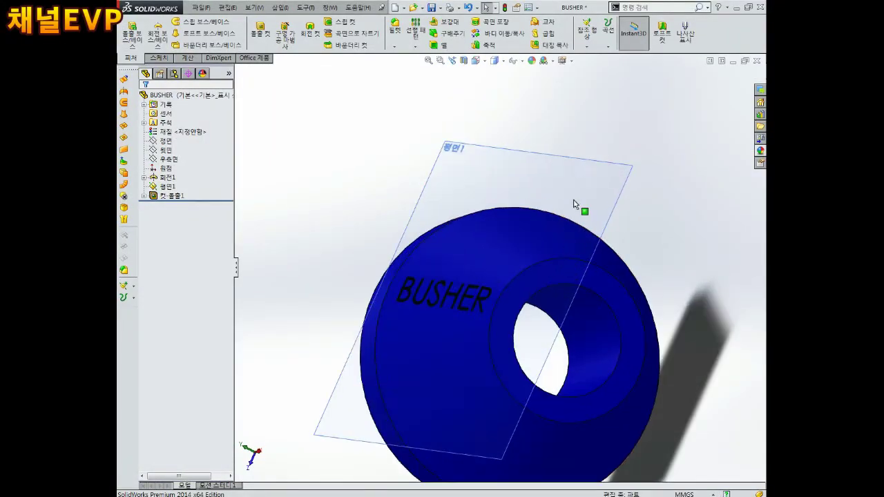
- Save the BUSHER part as a copy named BUSHER2, then orbit the view
{"action": "left_click", "coordinate": [582, 173]}
{"action": "left_click", "coordinate": [628, 138]}
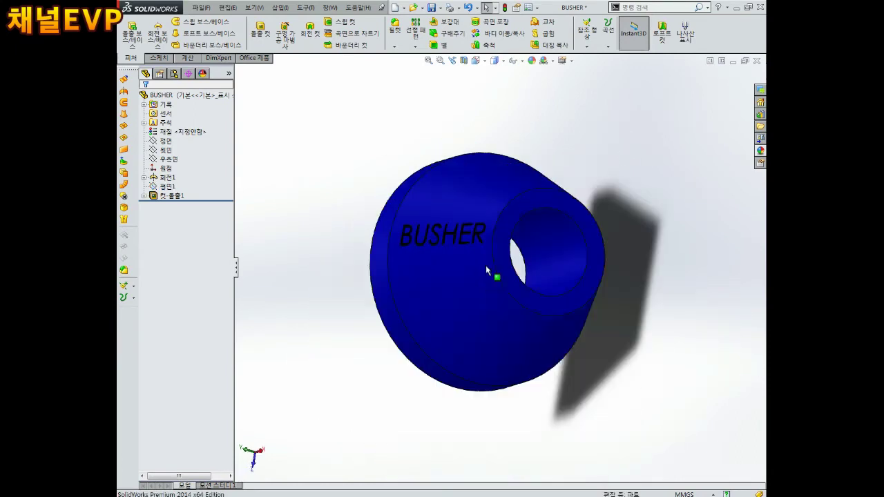
{"action": "left_click", "coordinate": [201, 8]}
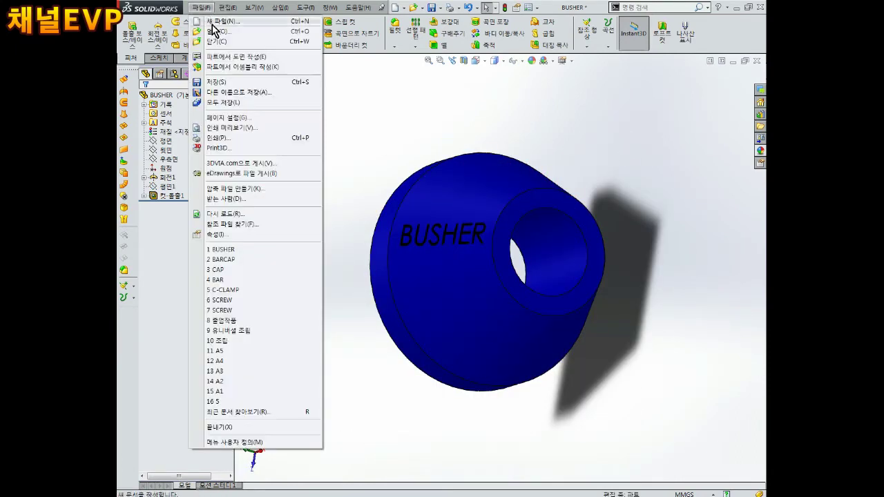
{"action": "left_click", "coordinate": [242, 93]}
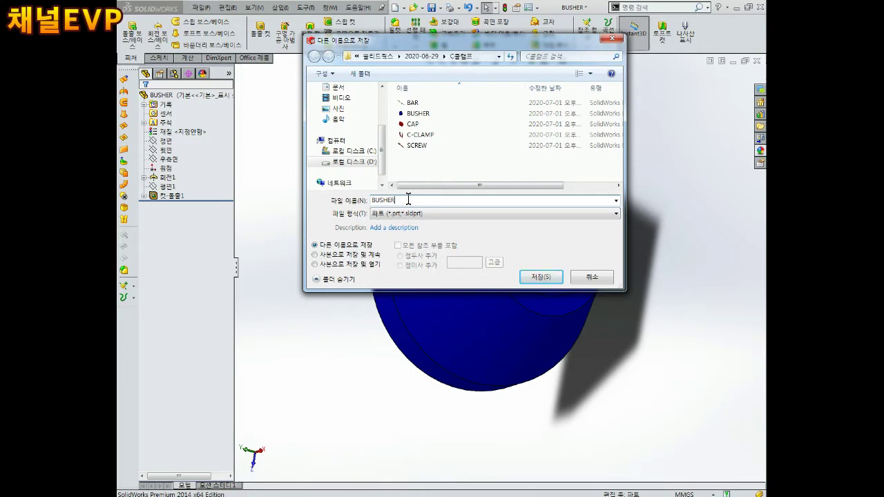
{"action": "key", "text": "Return"}
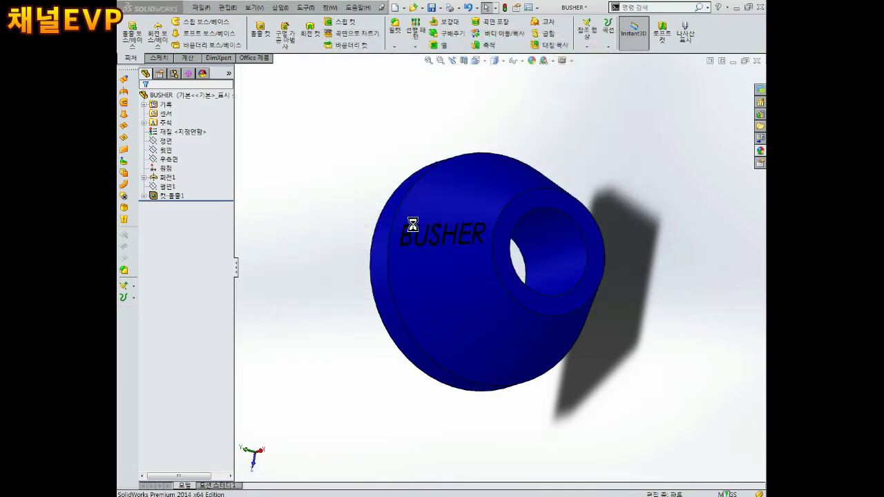
{"action": "middle_click_drag", "start_coordinate": [411, 232], "coordinate": [490, 218]}
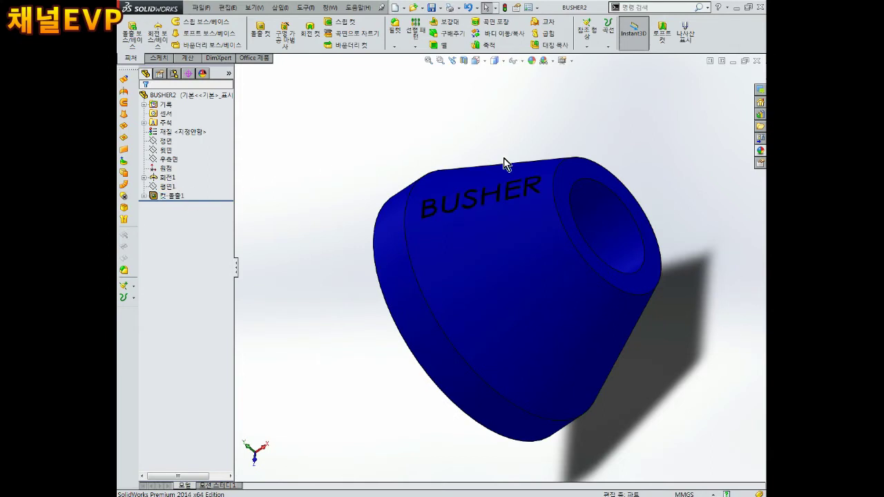
- Delete the Cut-Extrude1 lettering so only the BUSHER sketch remains, then orbit to inspect it
{"action": "middle_click_drag", "start_coordinate": [504, 164], "coordinate": [539, 186]}
{"action": "right_click", "coordinate": [176, 197]}
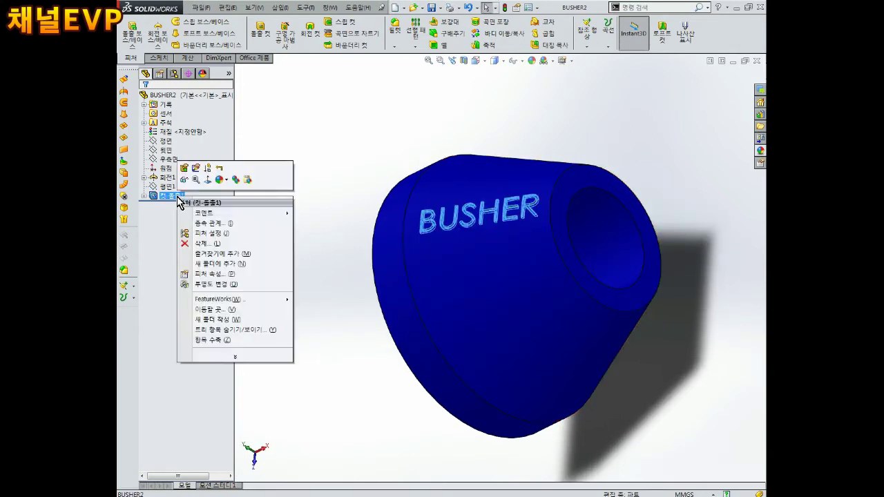
{"action": "left_click", "coordinate": [210, 244]}
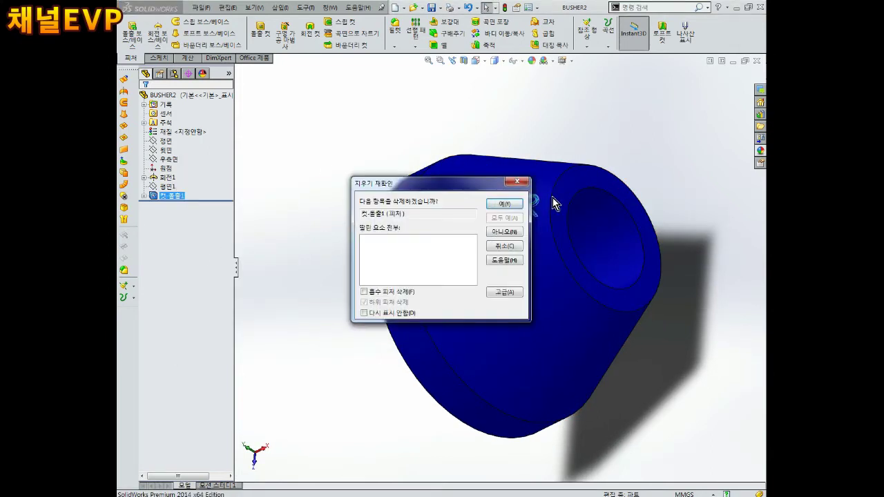
{"action": "left_click", "coordinate": [515, 209]}
{"action": "mouse_move", "coordinate": [365, 213]}
{"action": "middle_mouse_down"}
{"action": "mouse_move", "coordinate": [476, 211]}
{"action": "mouse_move", "coordinate": [466, 207]}
{"action": "mouse_move", "coordinate": [450, 283]}
{"action": "middle_mouse_up"}
{"action": "scroll", "coordinate": [460, 201], "scroll_direction": "down", "scroll_amount": 3}
{"action": "mouse_move", "coordinate": [439, 173]}
{"action": "middle_mouse_down"}
{"action": "mouse_move", "coordinate": [422, 108]}
{"action": "mouse_move", "coordinate": [460, 206]}
{"action": "mouse_move", "coordinate": [529, 231]}
{"action": "middle_mouse_up"}
{"action": "scroll", "coordinate": [529, 231], "scroll_direction": "up", "scroll_amount": 3}
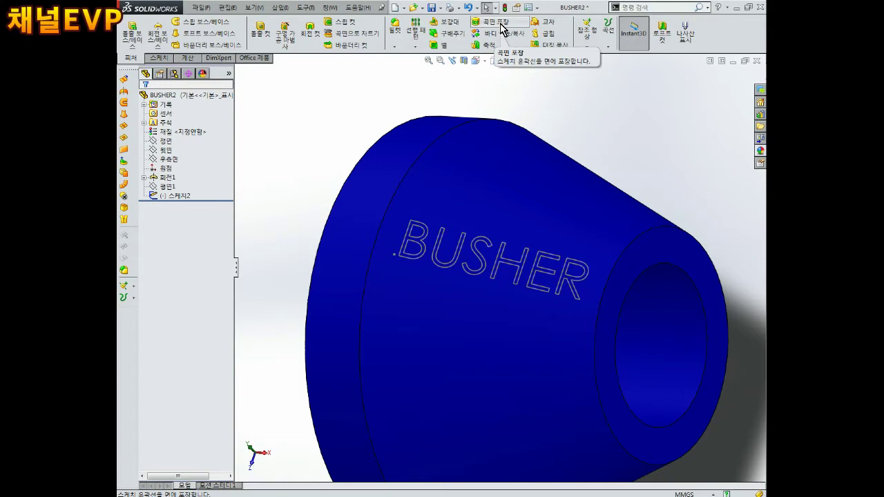
- Start a Wrap feature using the BUSHER sketch (Sketch2) as its source
{"action": "left_click", "coordinate": [502, 29]}
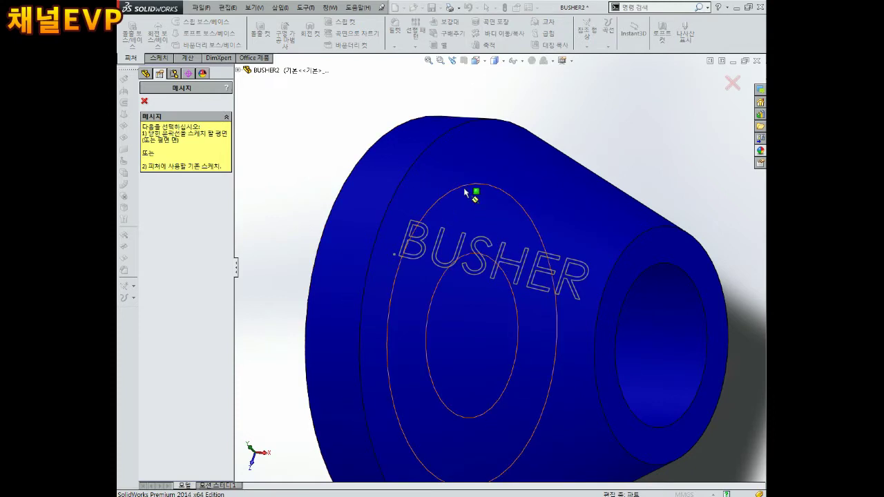
{"action": "left_click", "coordinate": [240, 71]}
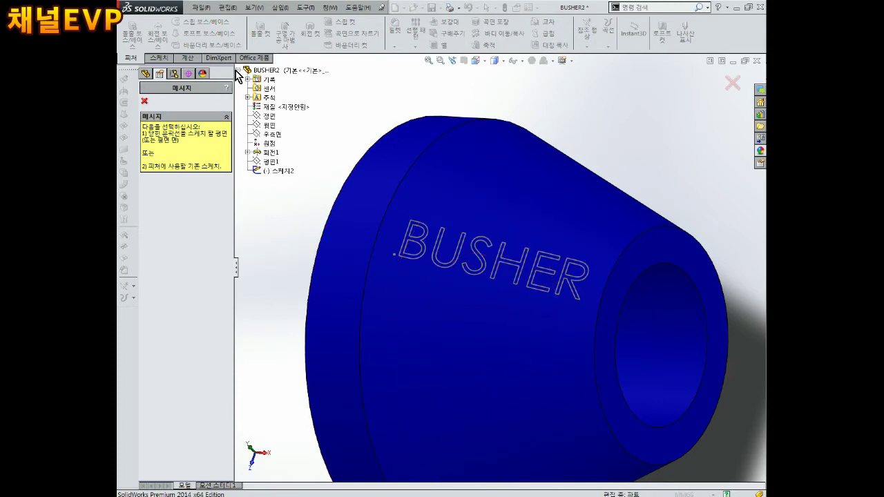
{"action": "left_click", "coordinate": [284, 171]}
{"action": "middle_click_drag", "start_coordinate": [415, 228], "coordinate": [515, 256]}
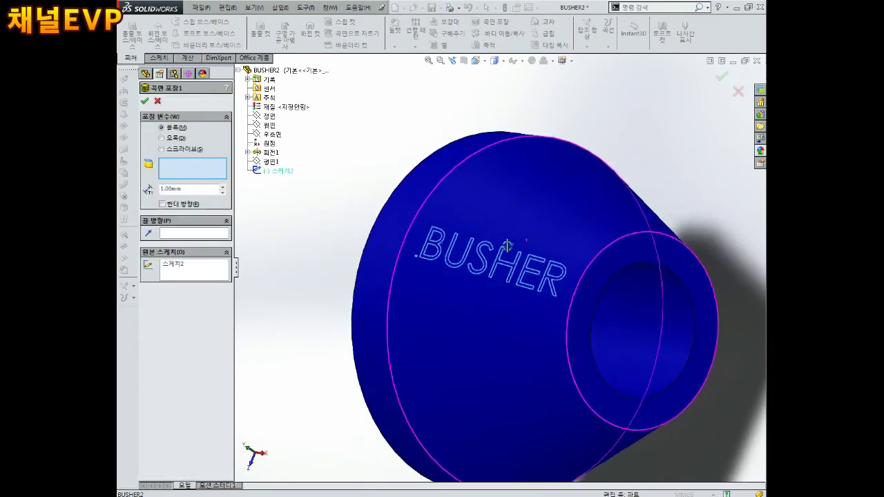
{"action": "scroll", "coordinate": [565, 242], "scroll_direction": "down", "scroll_amount": 3}
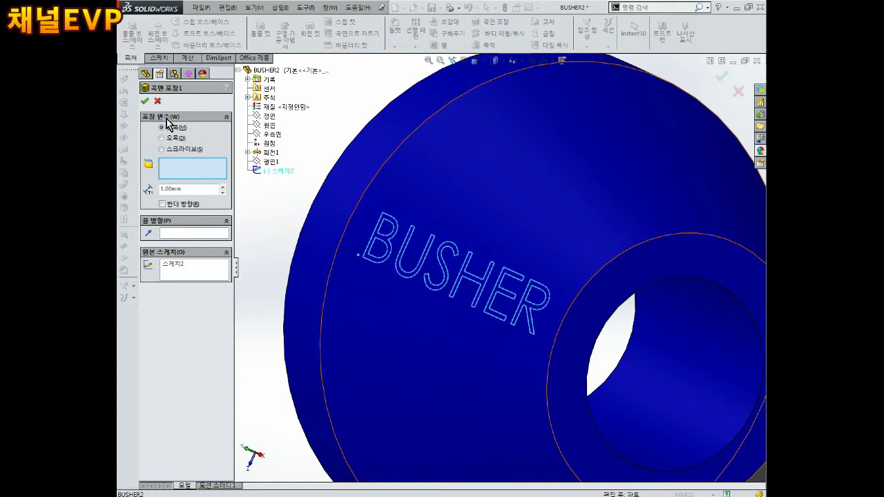
- Set the emboss wrap thickness to 0.2 mm
{"action": "type", "text": "0.2"}
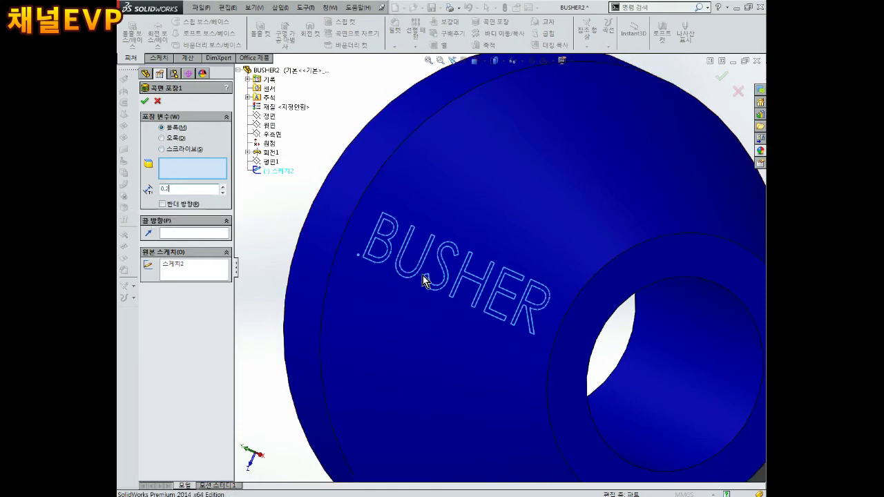
{"action": "scroll", "coordinate": [465, 317], "scroll_direction": "up", "scroll_amount": 2}
{"action": "scroll", "coordinate": [465, 318], "scroll_direction": "down", "scroll_amount": 2}
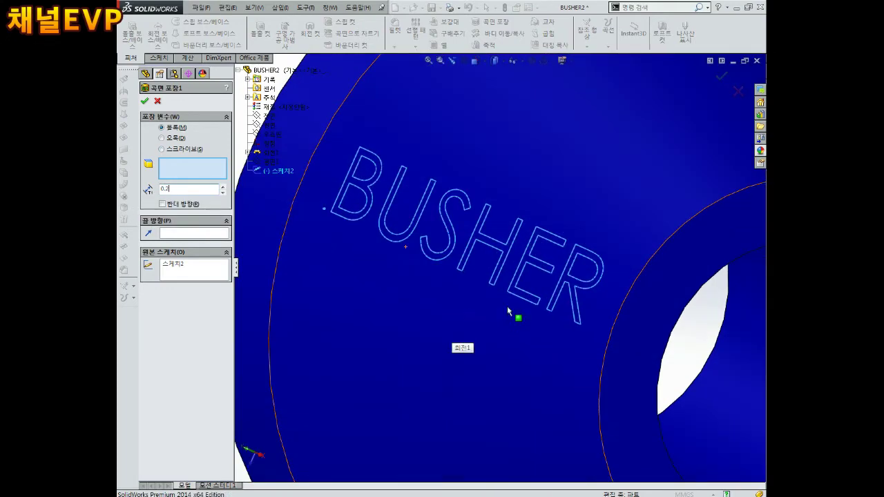
{"action": "scroll", "coordinate": [509, 315], "scroll_direction": "up", "scroll_amount": 1}
{"action": "scroll", "coordinate": [494, 300], "scroll_direction": "up", "scroll_amount": 1}
{"action": "scroll", "coordinate": [497, 300], "scroll_direction": "up", "scroll_amount": 1}
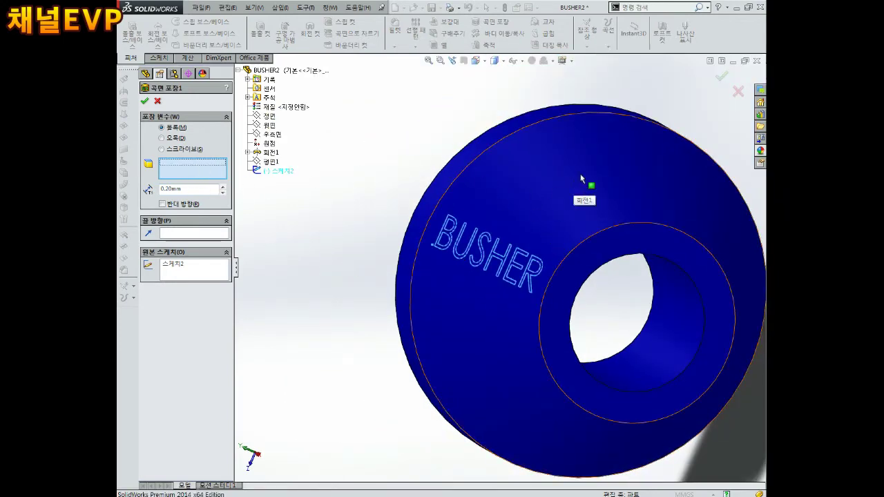
- Select the conical face as the wrap target and review the lettering preview
{"action": "left_click", "coordinate": [576, 183]}
{"action": "mouse_move", "coordinate": [580, 180]}
{"action": "middle_mouse_down"}
{"action": "mouse_move", "coordinate": [555, 230]}
{"action": "mouse_move", "coordinate": [482, 296]}
{"action": "middle_mouse_up"}
{"action": "scroll", "coordinate": [481, 295], "scroll_direction": "down", "scroll_amount": 2}
{"action": "scroll", "coordinate": [481, 296], "scroll_direction": "down", "scroll_amount": 2}
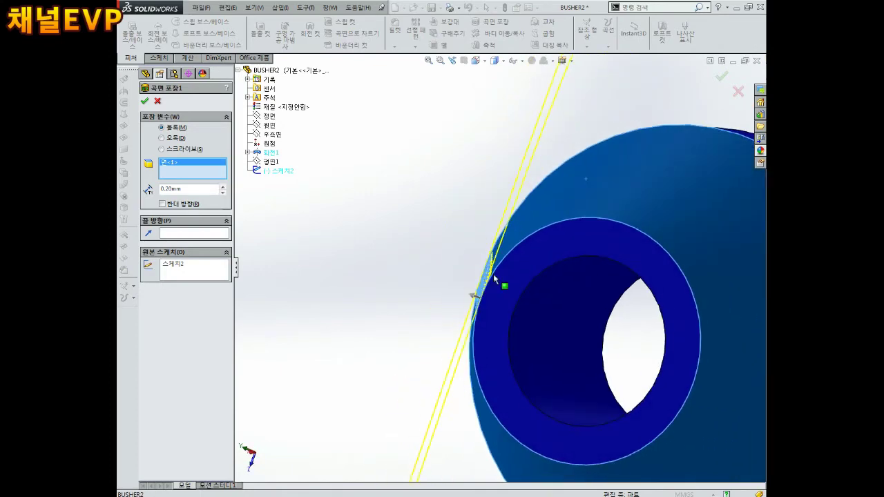
{"action": "scroll", "coordinate": [494, 273], "scroll_direction": "down", "scroll_amount": 1}
{"action": "scroll", "coordinate": [501, 279], "scroll_direction": "down", "scroll_amount": 1}
{"action": "scroll", "coordinate": [487, 273], "scroll_direction": "down", "scroll_amount": 1}
{"action": "middle_click_drag", "start_coordinate": [488, 275], "coordinate": [513, 278]}
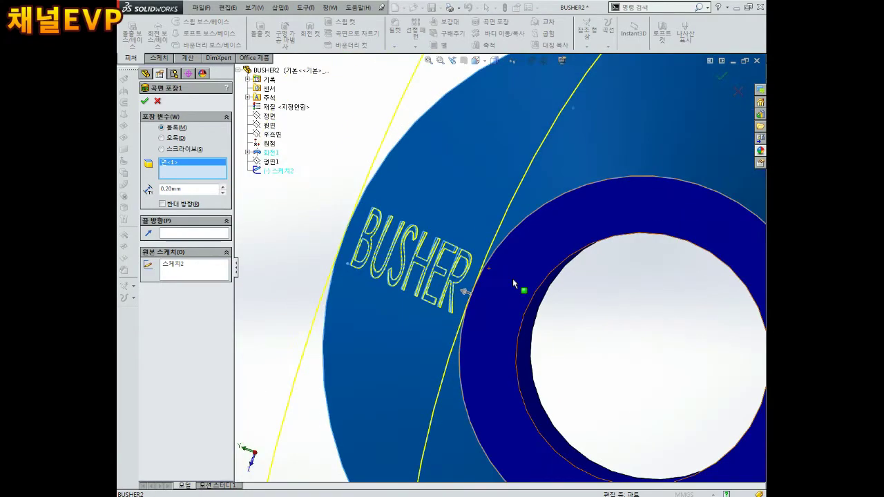
{"action": "scroll", "coordinate": [512, 278], "scroll_direction": "up", "scroll_amount": 2}
{"action": "scroll", "coordinate": [513, 284], "scroll_direction": "up", "scroll_amount": 2}
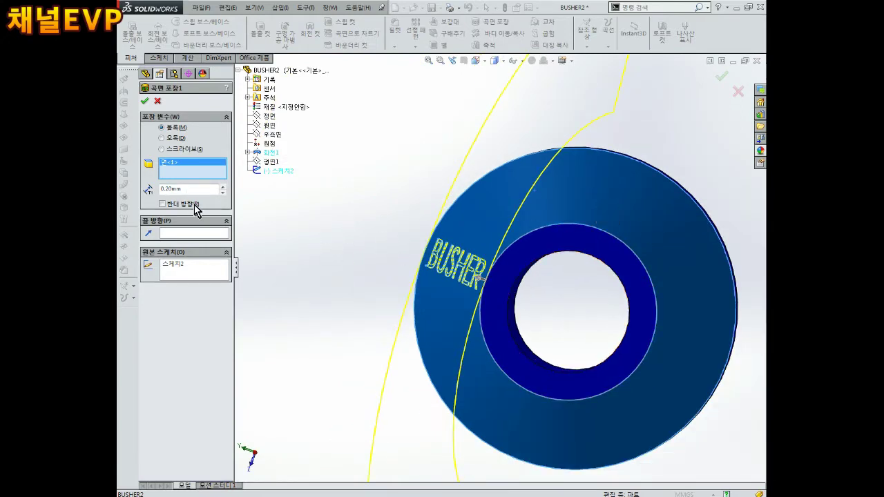
- Recheck the 0.20 mm thickness value and inspect the finished lettering
{"action": "double_click", "coordinate": [190, 186]}
{"action": "scroll", "coordinate": [475, 308], "scroll_direction": "down", "scroll_amount": 3}
{"action": "middle_click_drag", "start_coordinate": [479, 279], "coordinate": [480, 238]}
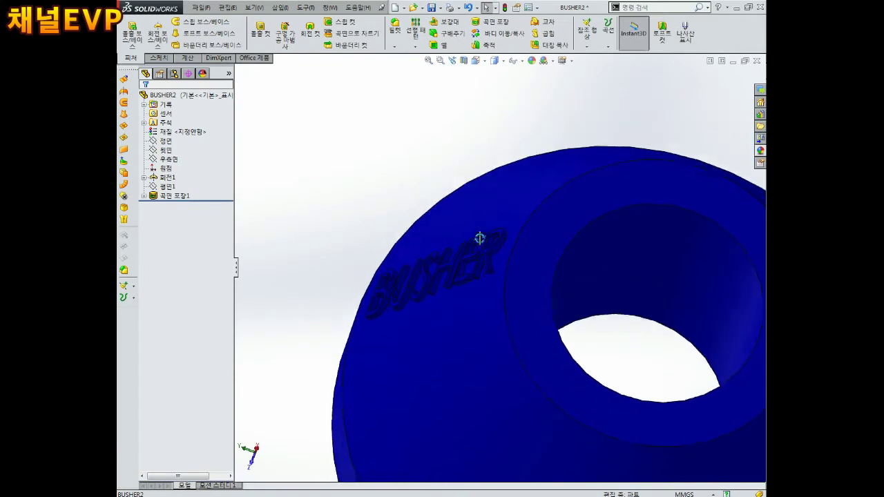
{"action": "scroll", "coordinate": [479, 239], "scroll_direction": "down", "scroll_amount": 2}
{"action": "mouse_move", "coordinate": [519, 263]}
{"action": "middle_mouse_down"}
{"action": "mouse_move", "coordinate": [529, 251]}
{"action": "mouse_move", "coordinate": [490, 282]}
{"action": "mouse_move", "coordinate": [570, 219]}
{"action": "mouse_move", "coordinate": [588, 180]}
{"action": "mouse_move", "coordinate": [585, 191]}
{"action": "middle_mouse_up"}
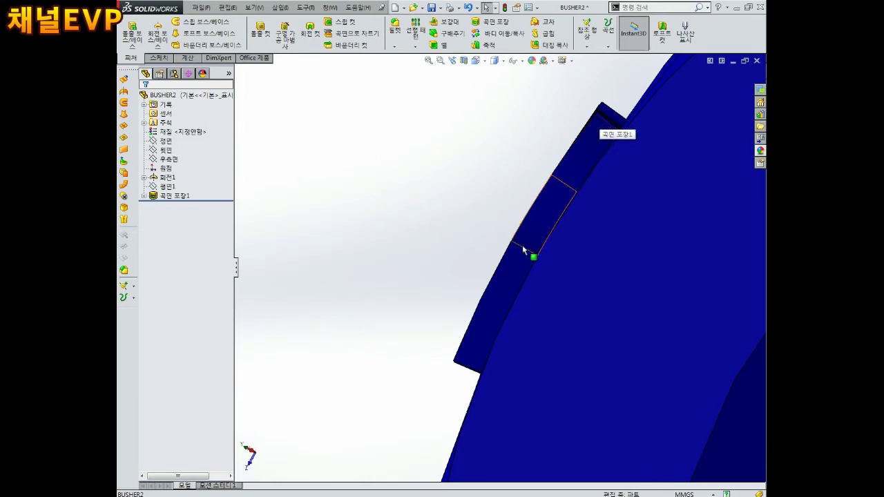
{"action": "mouse_move", "coordinate": [523, 250]}
{"action": "middle_mouse_down"}
{"action": "mouse_move", "coordinate": [484, 238]}
{"action": "mouse_move", "coordinate": [504, 231]}
{"action": "middle_mouse_up"}
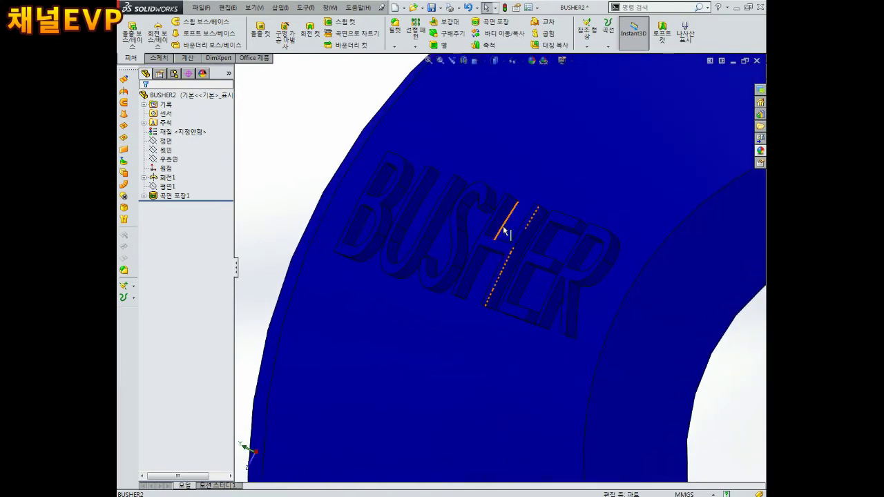
{"action": "scroll", "coordinate": [504, 235], "scroll_direction": "up", "scroll_amount": 3}
{"action": "middle_click_drag", "start_coordinate": [503, 241], "coordinate": [493, 273]}
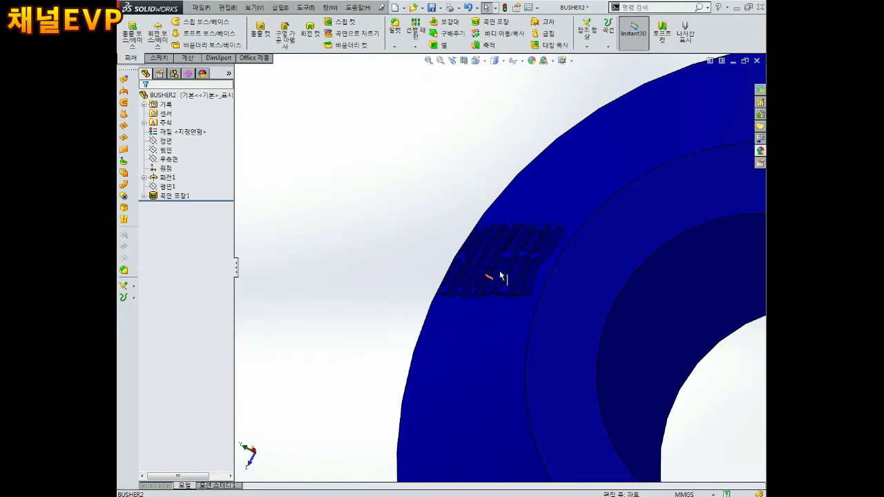
{"action": "scroll", "coordinate": [549, 267], "scroll_direction": "down", "scroll_amount": 2}
{"action": "middle_click_drag", "start_coordinate": [549, 269], "coordinate": [536, 265]}
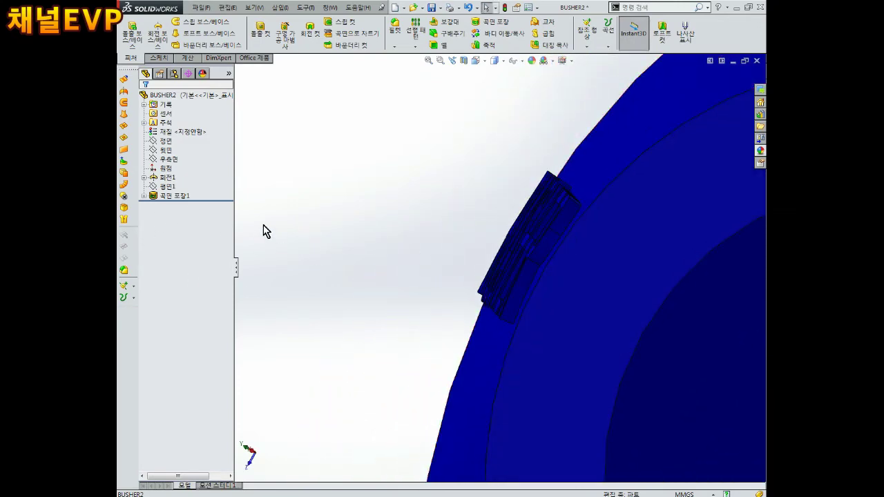
{"action": "right_click", "coordinate": [178, 196]}
- Edit Wrap1 and switch the BUSHER lettering from raised to recessed
{"action": "left_click", "coordinate": [183, 168]}
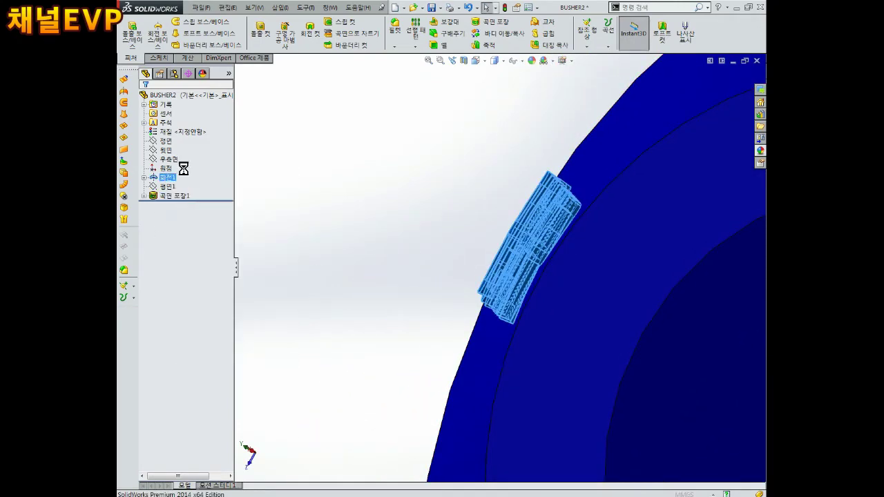
{"action": "left_click", "coordinate": [177, 139]}
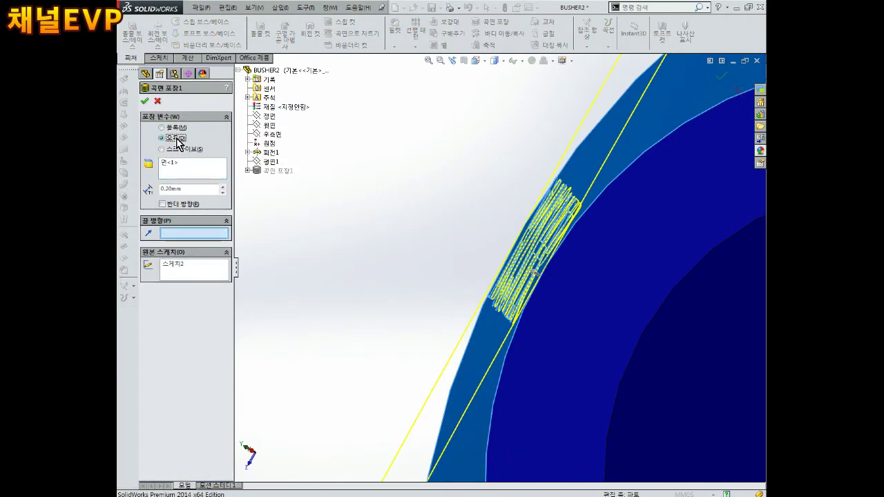
{"action": "middle_click_drag", "start_coordinate": [421, 269], "coordinate": [484, 284]}
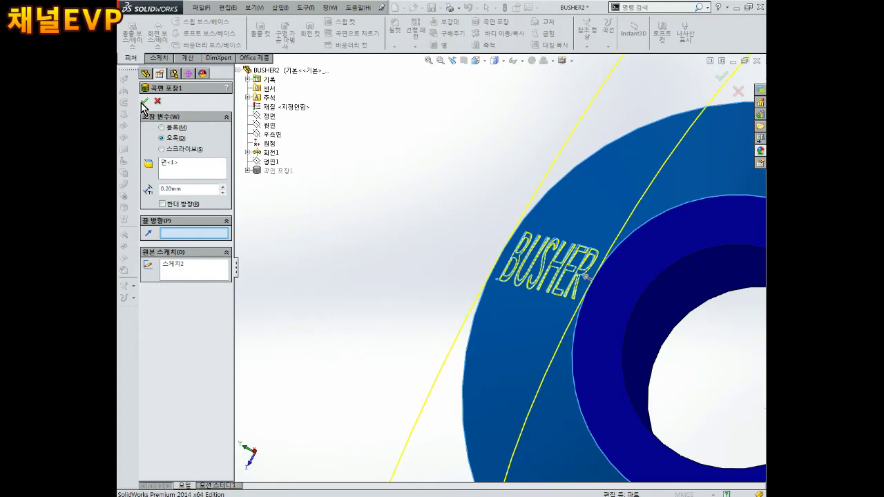
- Orbit and zoom in on the tapered face to inspect the BUSHER lettering
{"action": "middle_click_drag", "start_coordinate": [567, 315], "coordinate": [597, 325]}
{"action": "scroll", "coordinate": [484, 266], "scroll_direction": "down", "scroll_amount": 3}
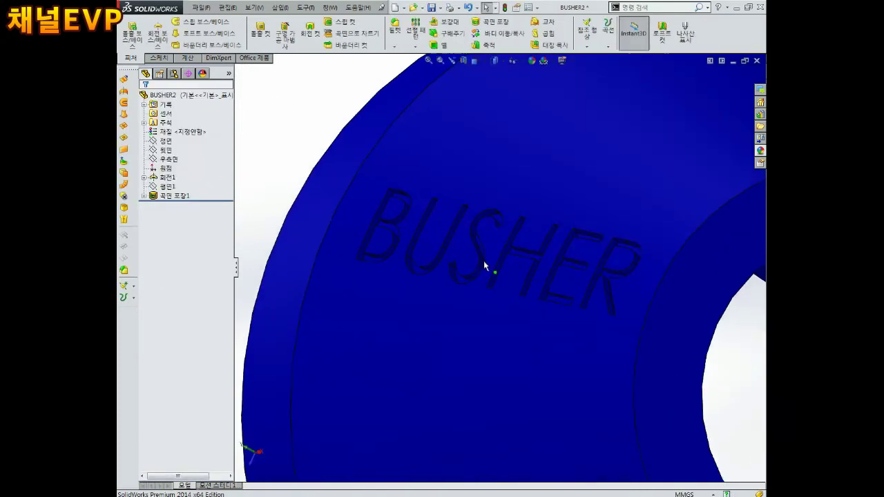
{"action": "scroll", "coordinate": [531, 262], "scroll_direction": "down", "scroll_amount": 2}
{"action": "scroll", "coordinate": [536, 269], "scroll_direction": "up", "scroll_amount": 1}
{"action": "scroll", "coordinate": [490, 251], "scroll_direction": "up", "scroll_amount": 3}
{"action": "scroll", "coordinate": [507, 254], "scroll_direction": "up", "scroll_amount": 2}
{"action": "scroll", "coordinate": [496, 247], "scroll_direction": "up", "scroll_amount": 2}
{"action": "middle_click_drag", "start_coordinate": [496, 247], "coordinate": [492, 255]}
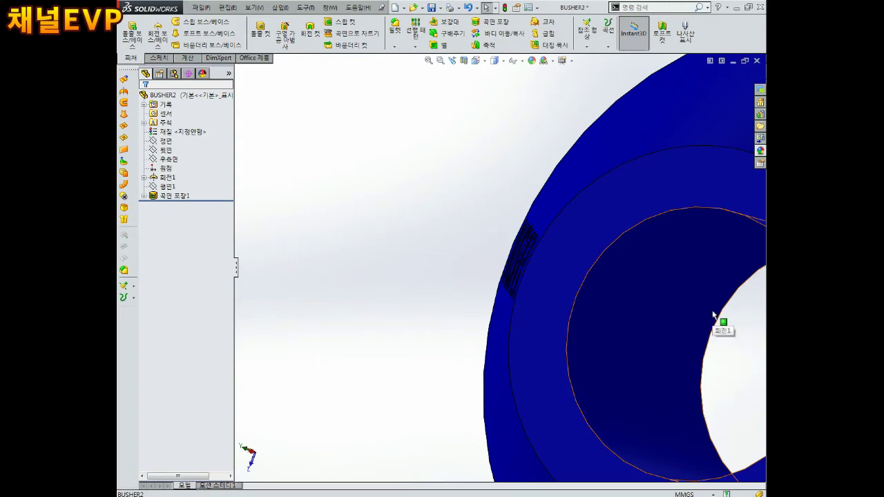
{"action": "middle_click_drag", "start_coordinate": [579, 305], "coordinate": [531, 277]}
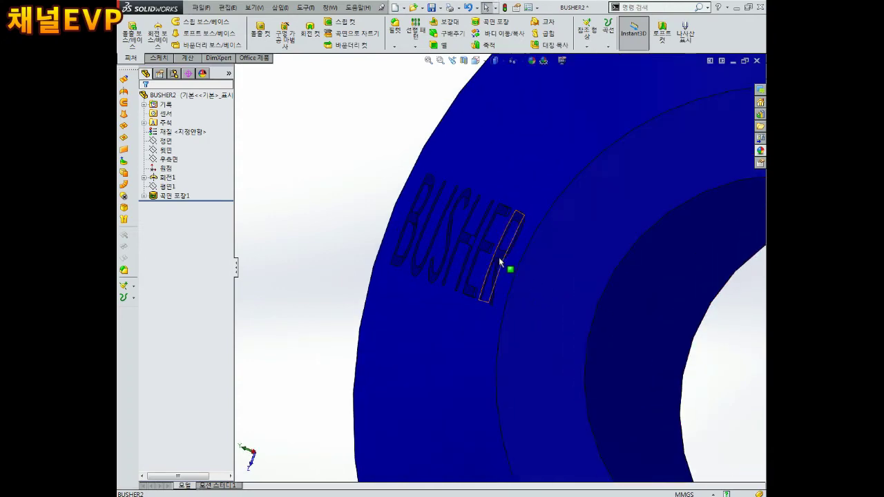
{"action": "scroll", "coordinate": [442, 256], "scroll_direction": "down", "scroll_amount": 3}
{"action": "scroll", "coordinate": [446, 244], "scroll_direction": "down", "scroll_amount": 2}
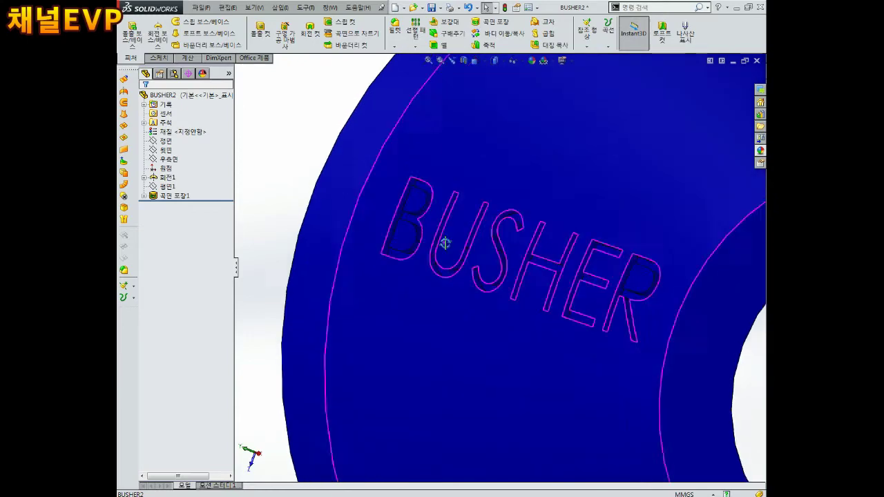
- Give the Wrap1 lettering a black appearance, then orbit to view the cone and hole
{"action": "right_click", "coordinate": [172, 196]}
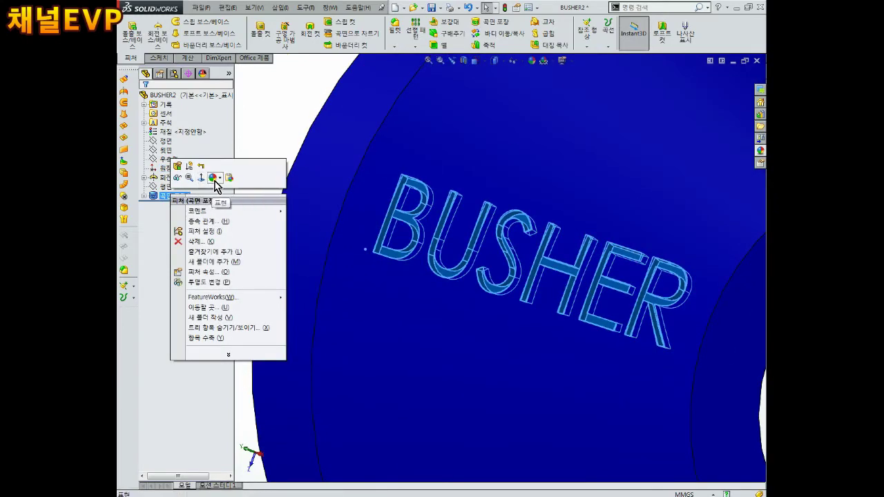
{"action": "left_click", "coordinate": [214, 177]}
{"action": "left_click", "coordinate": [224, 202]}
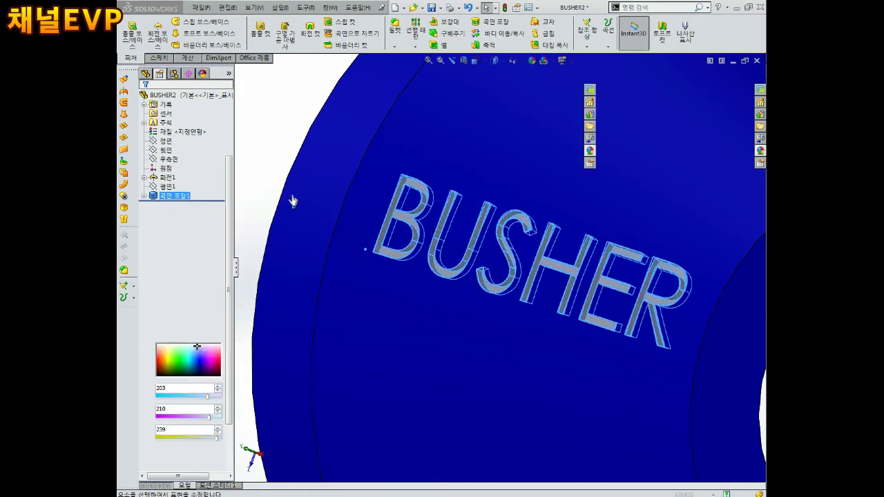
{"action": "left_click", "coordinate": [207, 321]}
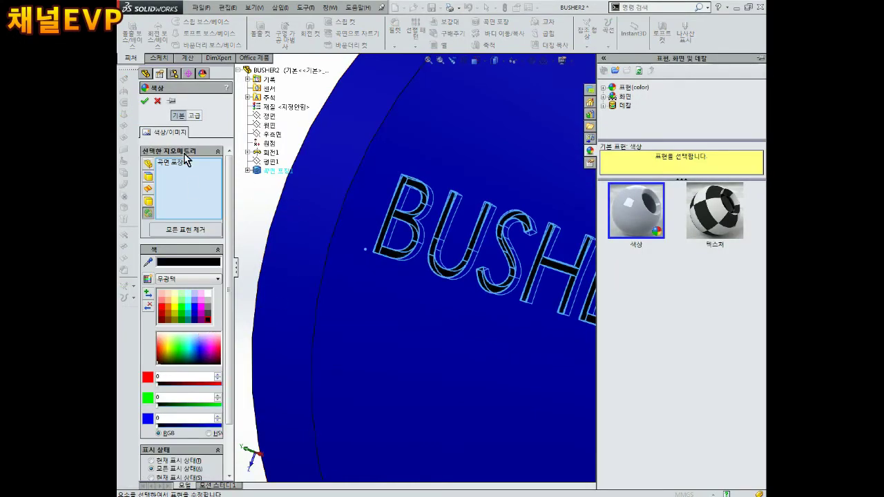
{"action": "left_click", "coordinate": [144, 101]}
{"action": "scroll", "coordinate": [332, 214], "scroll_direction": "up", "scroll_amount": 3}
{"action": "mouse_move", "coordinate": [331, 214]}
{"action": "middle_mouse_down"}
{"action": "mouse_move", "coordinate": [543, 309]}
{"action": "mouse_move", "coordinate": [519, 276]}
{"action": "mouse_move", "coordinate": [645, 323]}
{"action": "mouse_move", "coordinate": [606, 312]}
{"action": "mouse_move", "coordinate": [438, 217]}
{"action": "mouse_move", "coordinate": [438, 194]}
{"action": "mouse_move", "coordinate": [455, 166]}
{"action": "middle_mouse_up"}
{"action": "scroll", "coordinate": [544, 276], "scroll_direction": "down", "scroll_amount": 3}
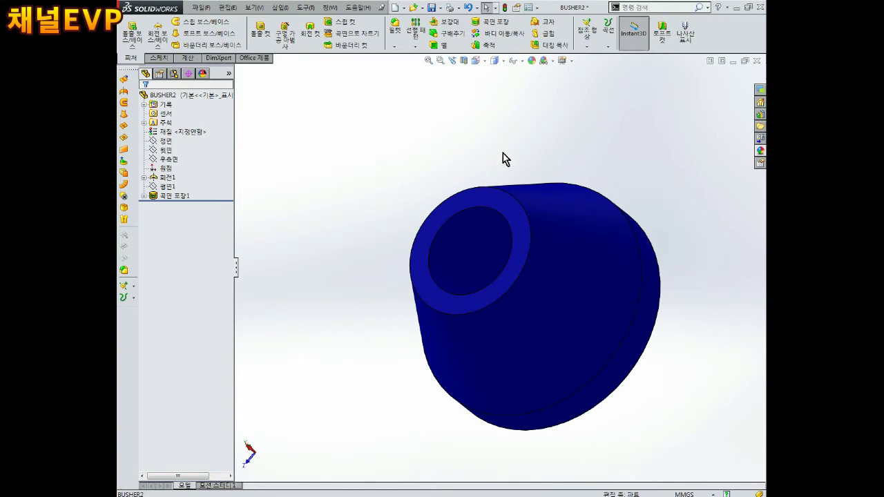
- Switch the bushing to a front wireframe view from the view orientations
{"action": "middle_click_drag", "start_coordinate": [502, 143], "coordinate": [507, 192]}
{"action": "scroll", "coordinate": [483, 203], "scroll_direction": "down", "scroll_amount": 4}
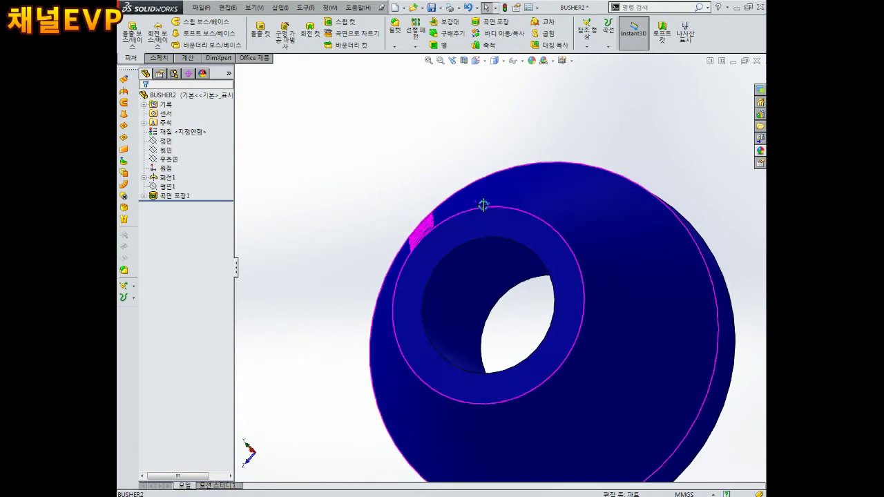
{"action": "left_click", "coordinate": [475, 62]}
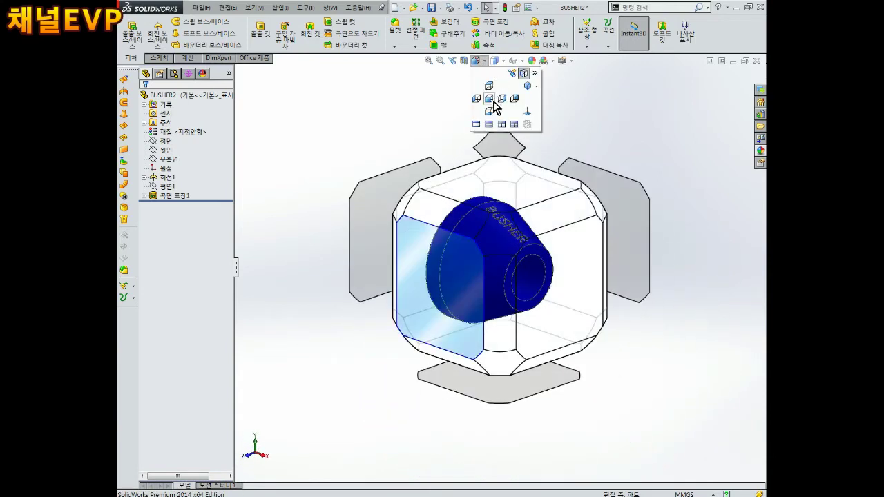
{"action": "left_click", "coordinate": [480, 62]}
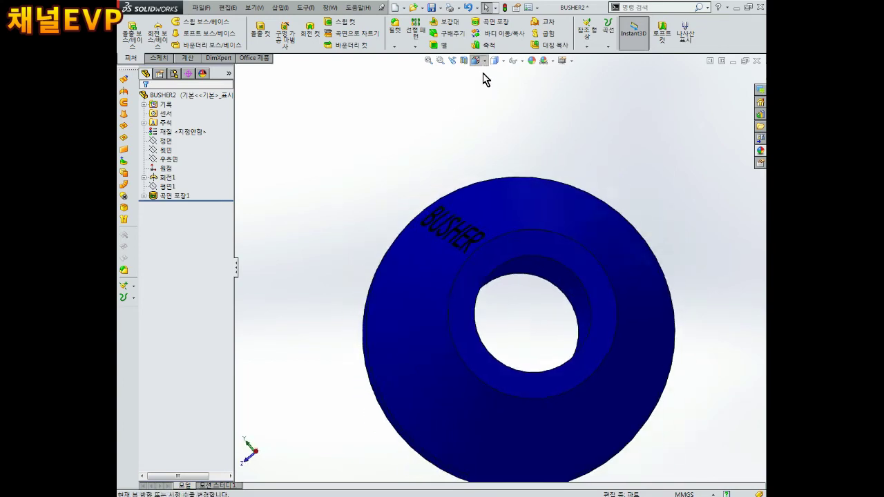
{"action": "left_click", "coordinate": [483, 62]}
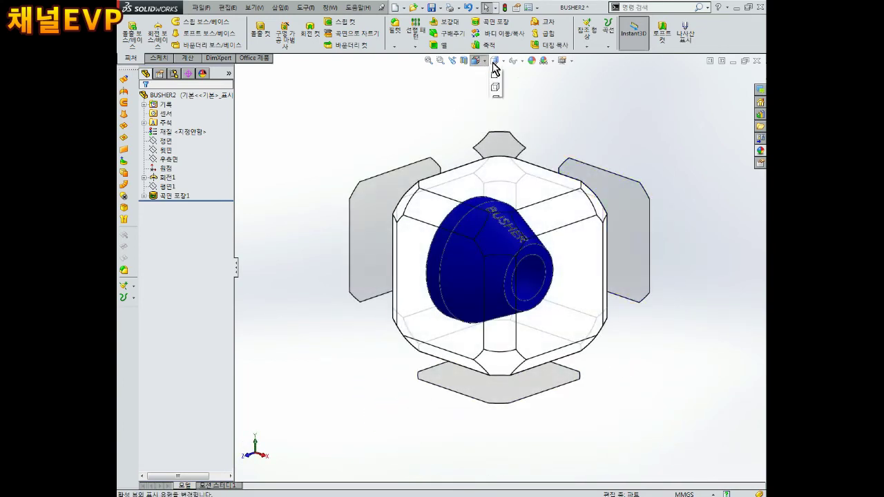
{"action": "left_click", "coordinate": [495, 124]}
- Orbit the wireframe edge-on, then return to a fitted shaded isometric view and start a new document
{"action": "scroll", "coordinate": [525, 239], "scroll_direction": "down", "scroll_amount": 3}
{"action": "scroll", "coordinate": [442, 262], "scroll_direction": "down", "scroll_amount": 3}
{"action": "scroll", "coordinate": [438, 250], "scroll_direction": "down", "scroll_amount": 3}
{"action": "middle_click_drag", "start_coordinate": [437, 249], "coordinate": [446, 230]}
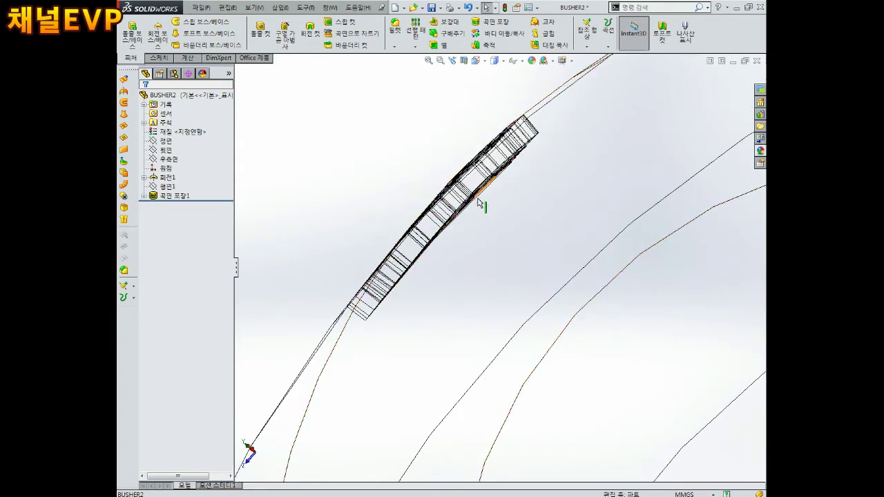
{"action": "middle_click_drag", "start_coordinate": [491, 194], "coordinate": [492, 196]}
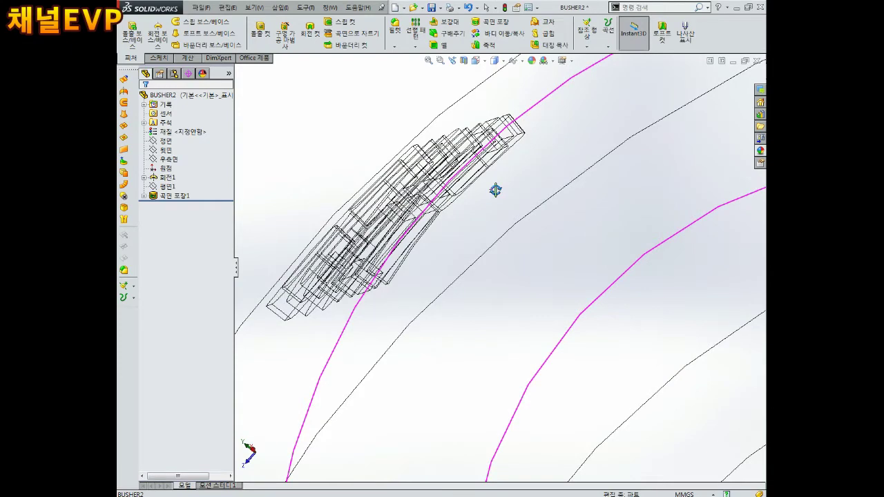
{"action": "key", "text": "ctrl+7"}
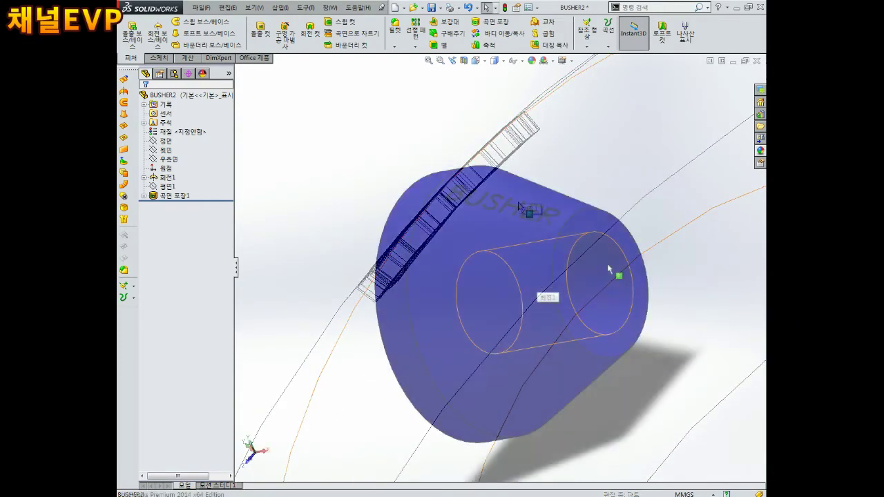
{"action": "mouse_move", "coordinate": [551, 247]}
{"action": "middle_mouse_down"}
{"action": "mouse_move", "coordinate": [599, 311]}
{"action": "mouse_move", "coordinate": [527, 277]}
{"action": "middle_mouse_up"}
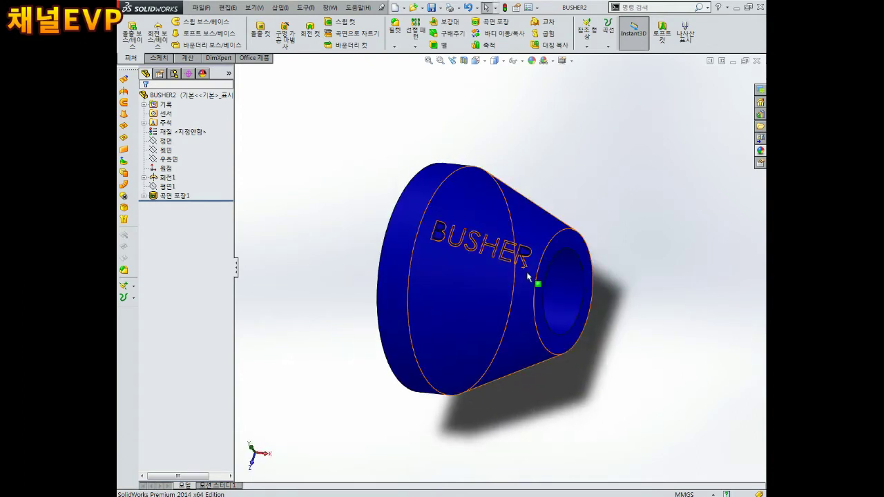
{"action": "left_click", "coordinate": [201, 8]}
{"action": "left_click", "coordinate": [211, 23]}
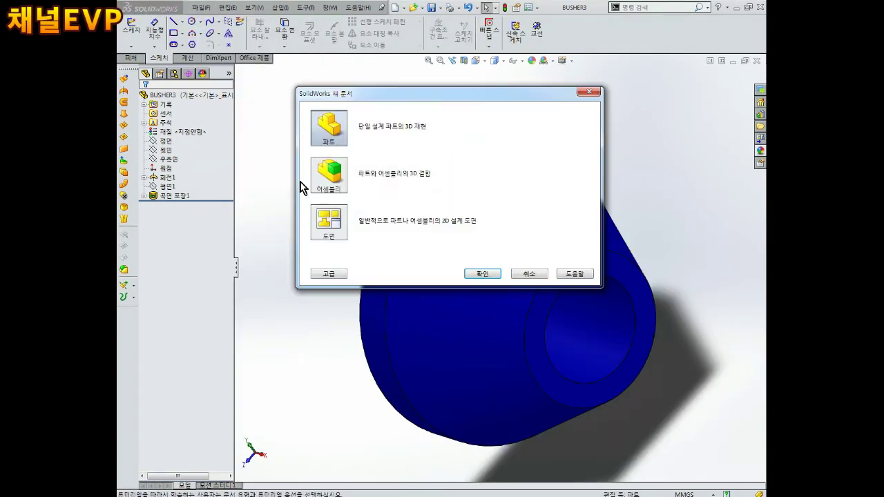
- Create a new part and start a sketch on the Front Plane
{"action": "left_click", "coordinate": [483, 275]}
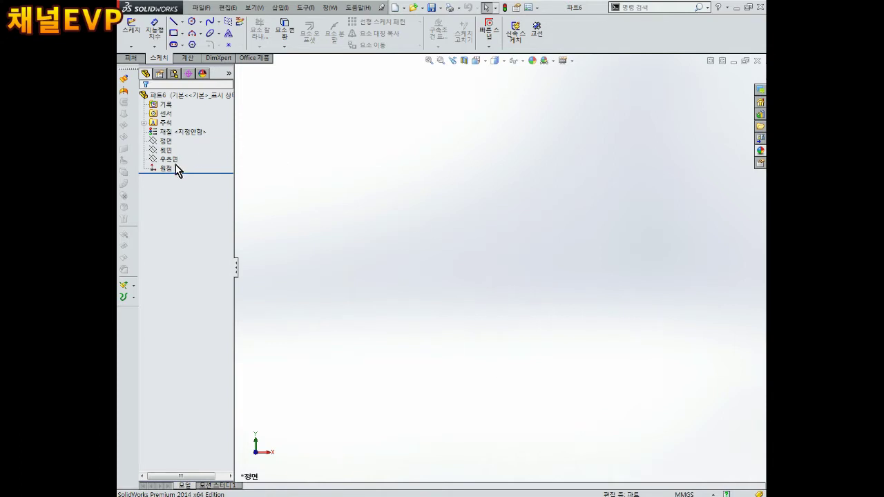
{"action": "left_click", "coordinate": [166, 141]}
{"action": "left_click", "coordinate": [178, 129]}
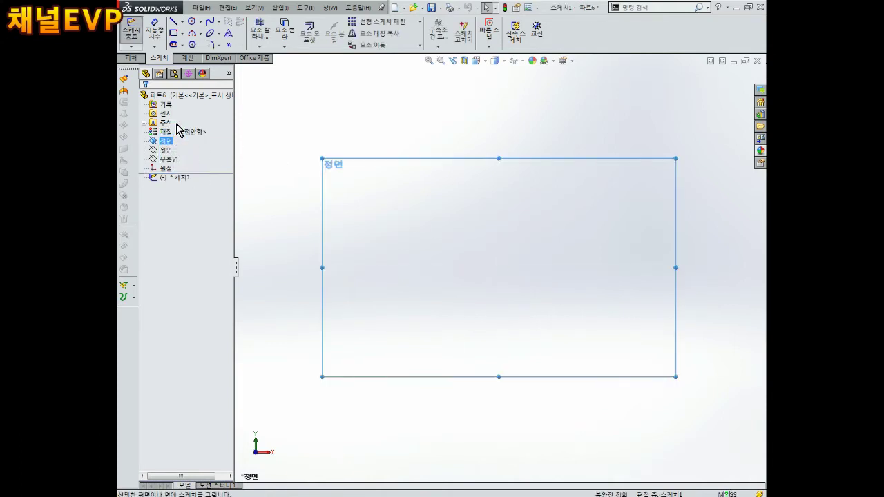
- Draw a closed stepped L-shaped outline that starts and ends at the origin
{"action": "left_click", "coordinate": [173, 22]}
{"action": "scroll", "coordinate": [494, 266], "scroll_direction": "down", "scroll_amount": 2}
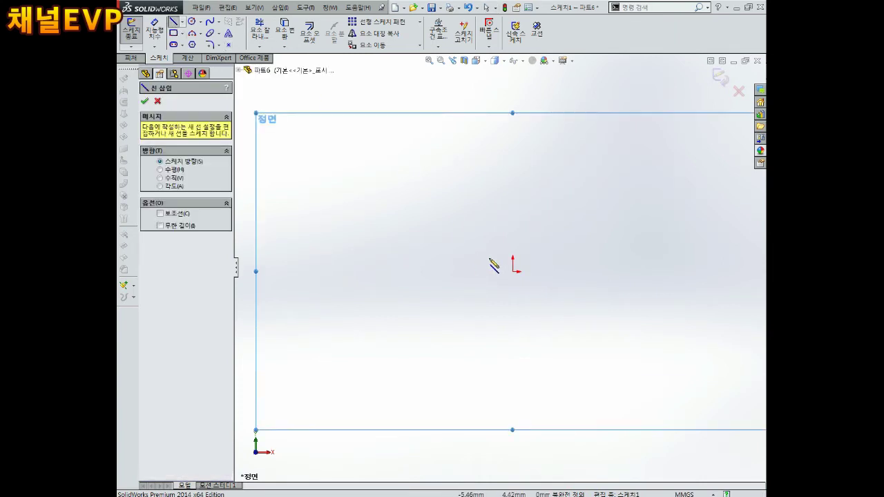
{"action": "left_click", "coordinate": [511, 264]}
{"action": "left_click", "coordinate": [511, 207]}
{"action": "left_click", "coordinate": [532, 208]}
{"action": "left_click", "coordinate": [532, 236]}
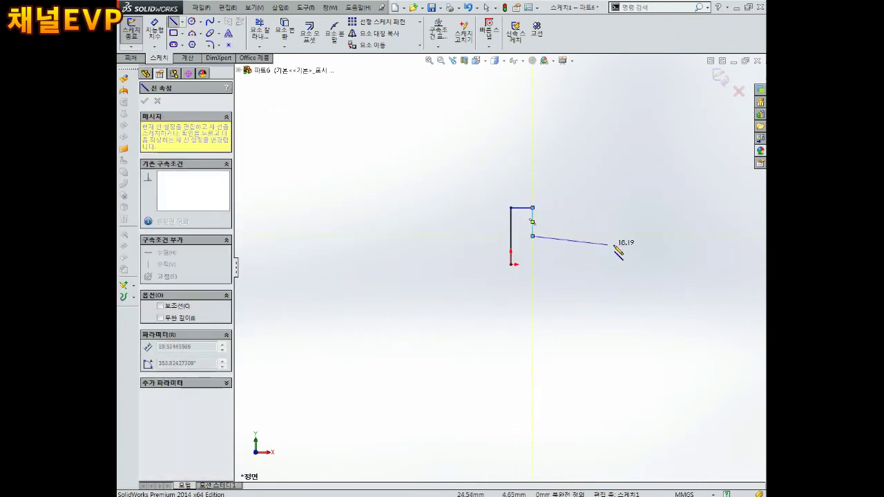
{"action": "left_click", "coordinate": [620, 236]}
{"action": "left_click", "coordinate": [620, 264]}
{"action": "left_click", "coordinate": [511, 264]}
{"action": "key", "text": "Escape"}
- Convert the outline's bottom line to construction geometry
{"action": "scroll", "coordinate": [573, 266], "scroll_direction": "down", "scroll_amount": 4}
{"action": "left_click", "coordinate": [592, 272]}
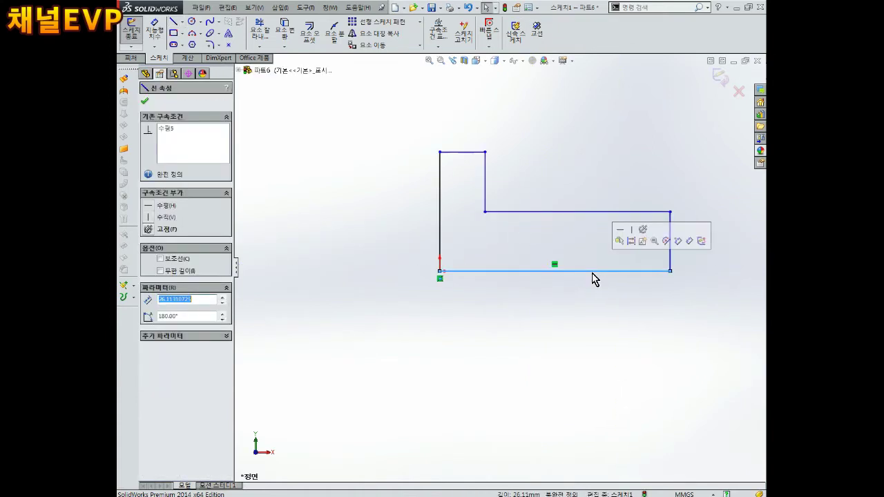
{"action": "left_click", "coordinate": [632, 239]}
{"action": "scroll", "coordinate": [630, 248], "scroll_direction": "up", "scroll_amount": 2}
{"action": "scroll", "coordinate": [558, 253], "scroll_direction": "down", "scroll_amount": 1}
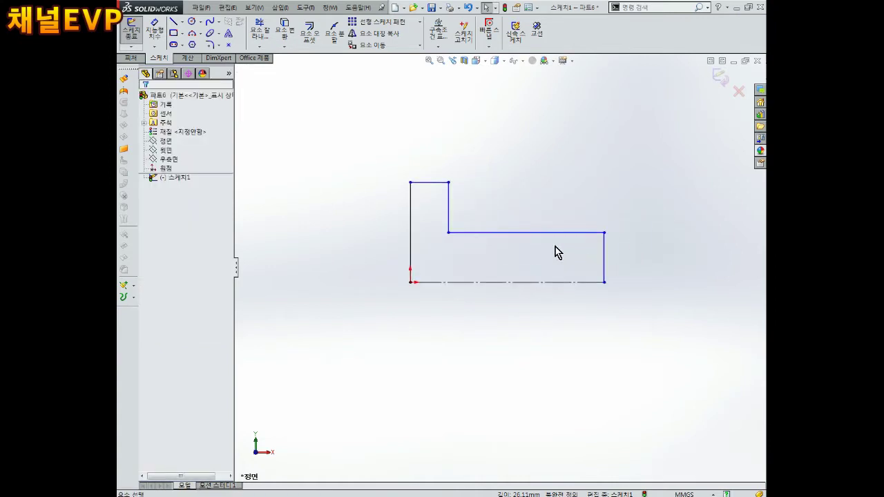
{"action": "scroll", "coordinate": [558, 252], "scroll_direction": "up", "scroll_amount": 1}
{"action": "scroll", "coordinate": [529, 259], "scroll_direction": "down", "scroll_amount": 1}
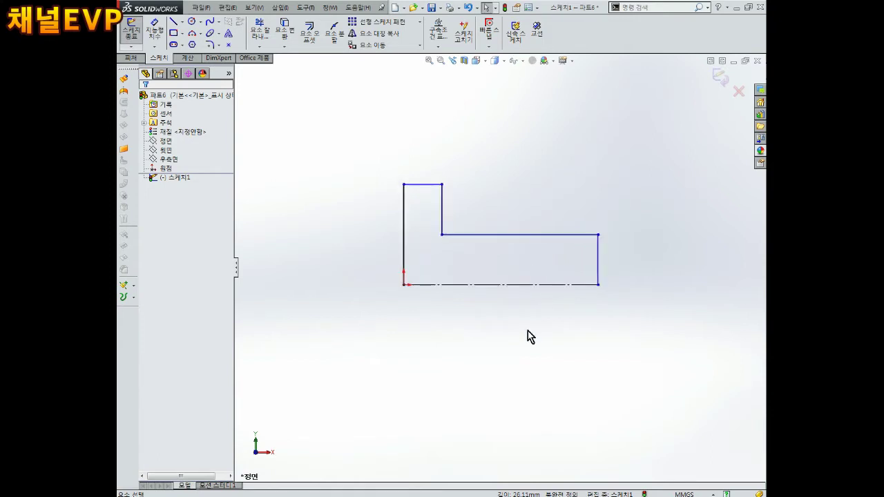
{"action": "right_click_drag", "start_coordinate": [512, 333], "coordinate": [559, 304]}
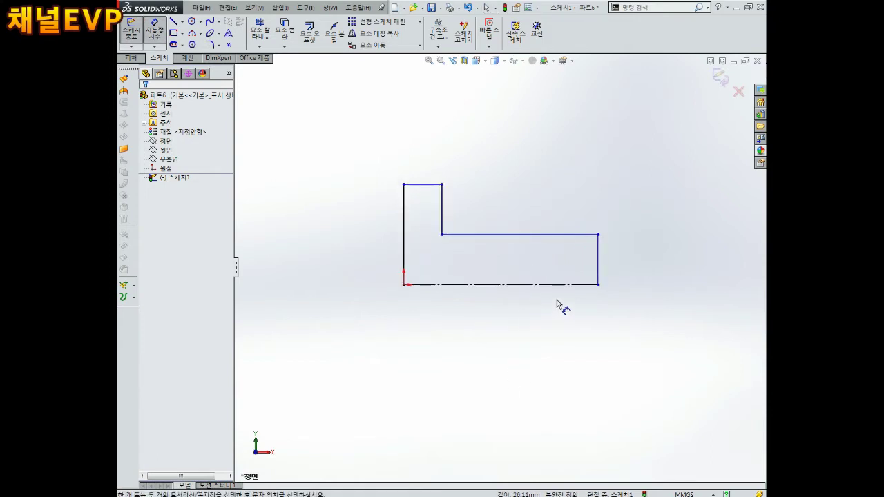
- Dimension the right edge height to 3 mm and the left edge height to 6 mm
{"action": "left_click", "coordinate": [584, 238]}
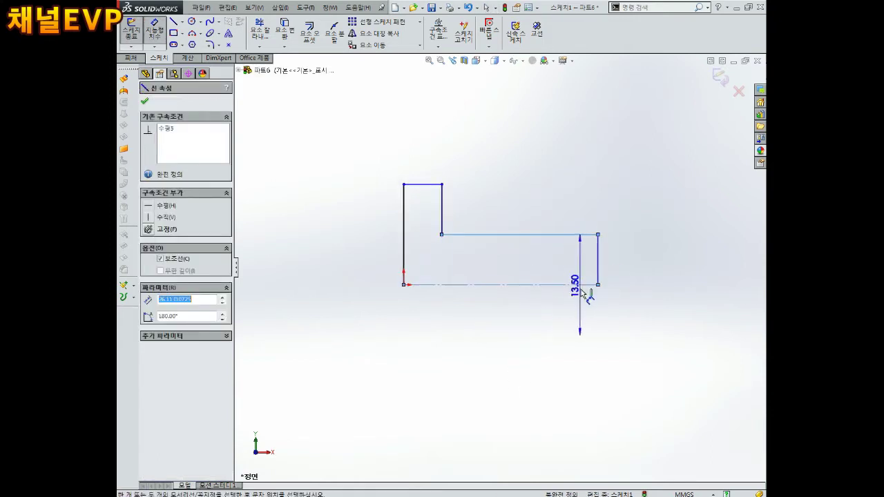
{"action": "left_click", "coordinate": [640, 309]}
{"action": "key", "text": "Return"}
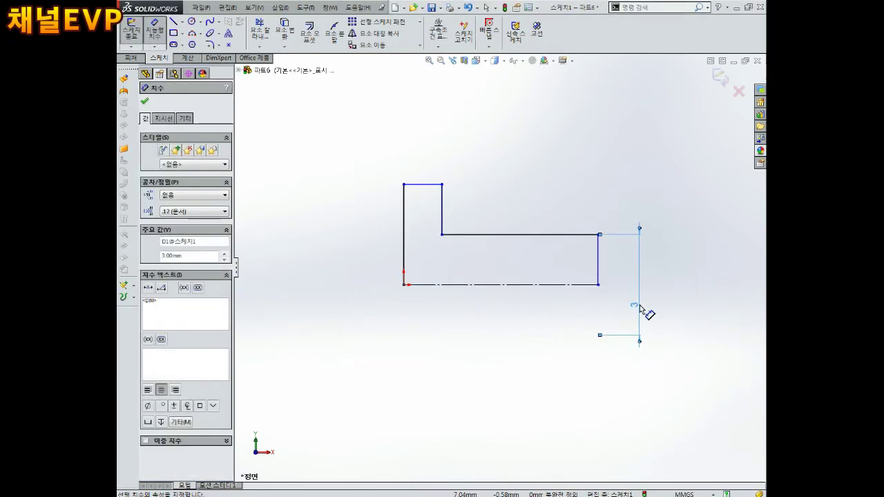
{"action": "left_click", "coordinate": [403, 263]}
{"action": "left_click", "coordinate": [355, 283]}
{"action": "type", "text": "6"}
{"action": "key", "text": "Return"}
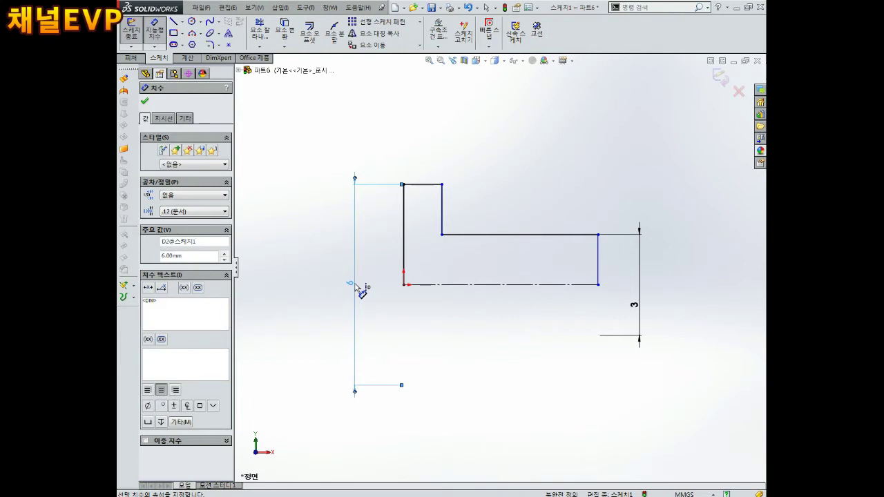
- Dimension the shank step line to 4 mm and the head's top line to 3 mm
{"action": "left_click", "coordinate": [513, 237]}
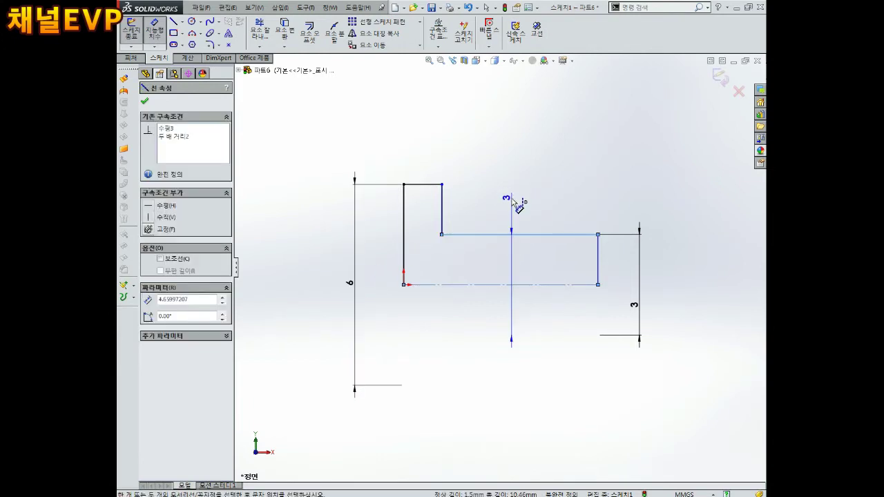
{"action": "key", "text": "Escape"}
{"action": "key", "text": "Escape"}
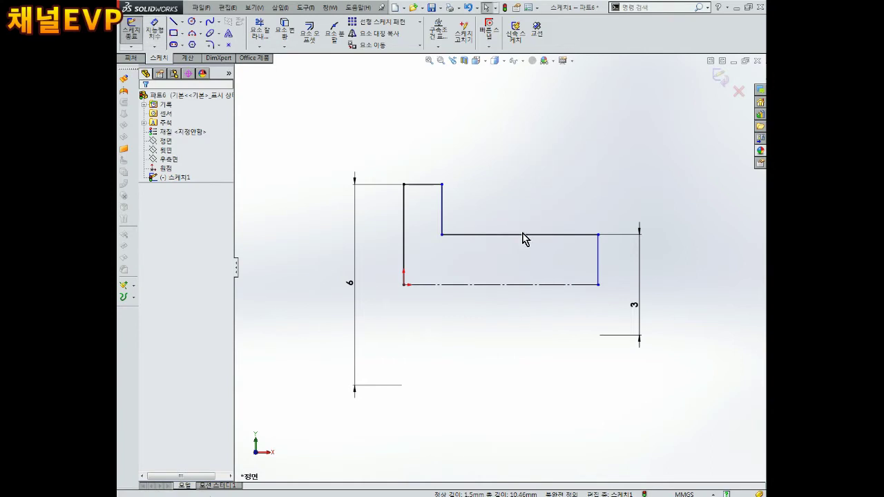
{"action": "left_click", "coordinate": [523, 234]}
{"action": "right_click_drag", "start_coordinate": [503, 192], "coordinate": [502, 177]}
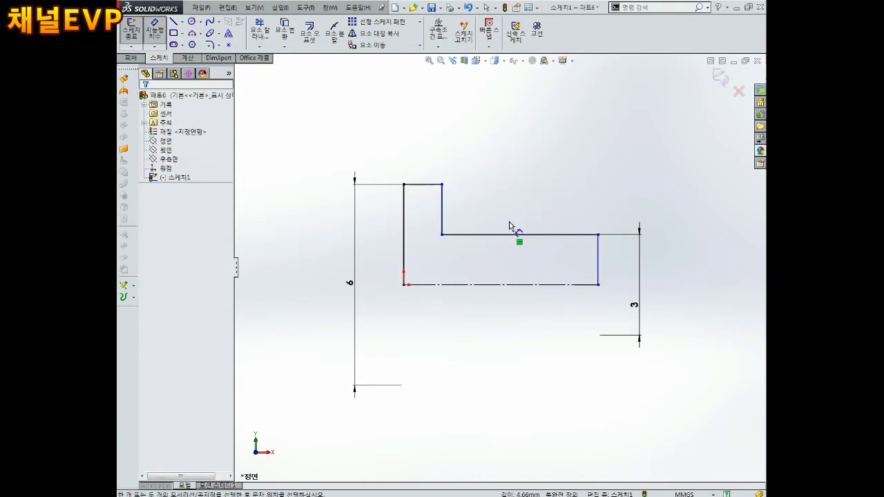
{"action": "left_click", "coordinate": [515, 236]}
{"action": "left_click", "coordinate": [519, 186]}
{"action": "type", "text": "4.00mm"}
{"action": "key", "text": "Return"}
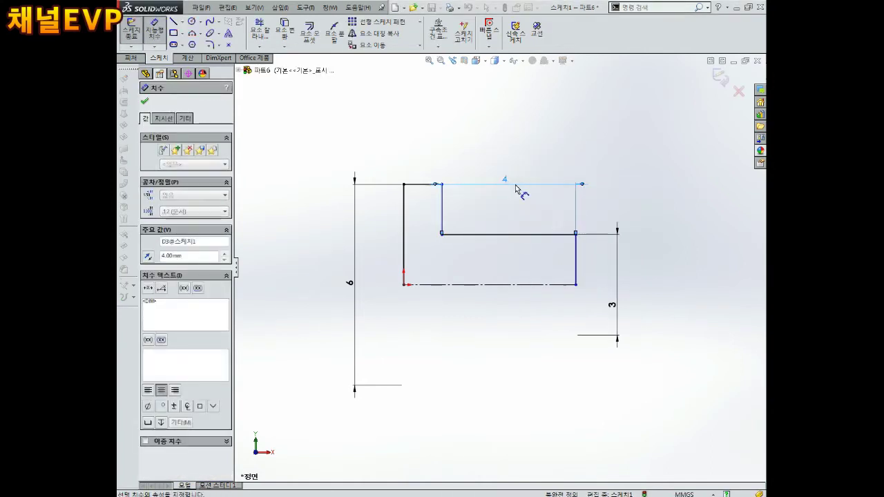
{"action": "left_click", "coordinate": [427, 194]}
{"action": "left_click", "coordinate": [424, 146]}
{"action": "type", "text": "3"}
{"action": "key", "text": "Return"}
{"action": "key", "text": "Escape"}
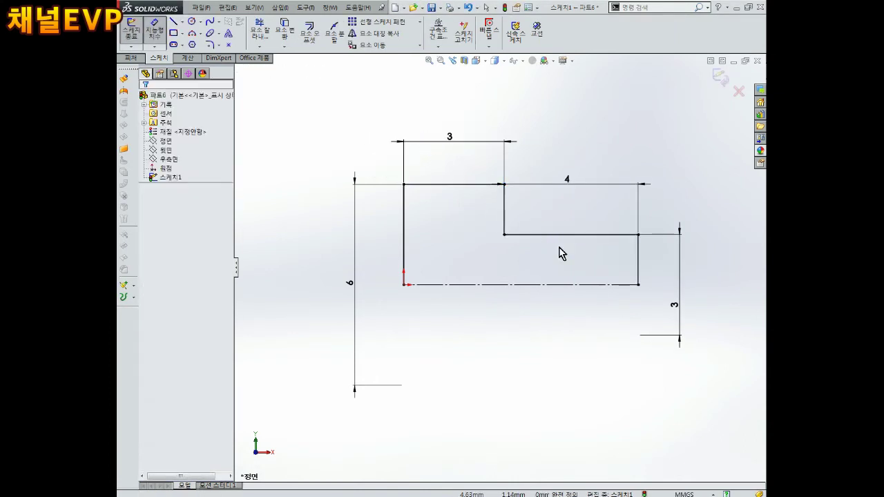
- Drag the 6, 3, 4 and 3 mm dimensions clear of the profile
{"action": "left_click_drag", "start_coordinate": [355, 286], "coordinate": [371, 286]}
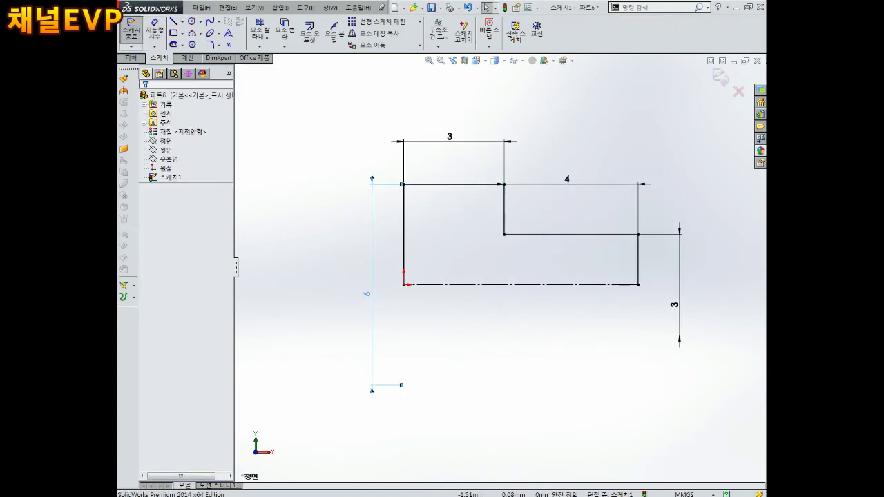
{"action": "left_click_drag", "start_coordinate": [456, 143], "coordinate": [457, 143]}
{"action": "left_click_drag", "start_coordinate": [567, 179], "coordinate": [574, 154]}
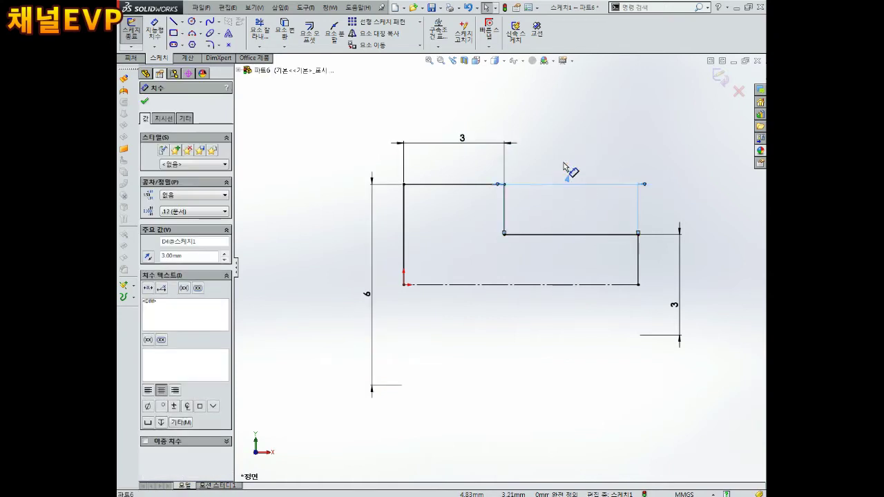
{"action": "left_click_drag", "start_coordinate": [675, 304], "coordinate": [683, 304]}
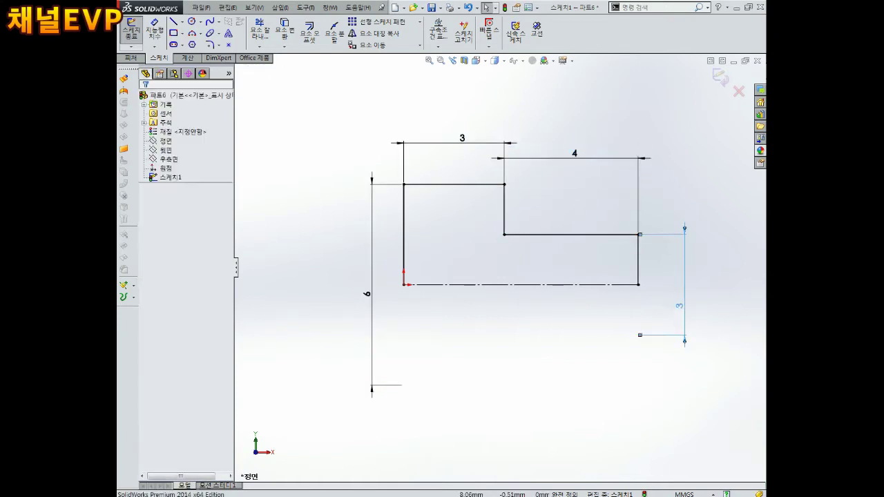
{"action": "left_click", "coordinate": [574, 296]}
{"action": "scroll", "coordinate": [574, 296], "scroll_direction": "down", "scroll_amount": 2}
{"action": "left_click", "coordinate": [217, 44]}
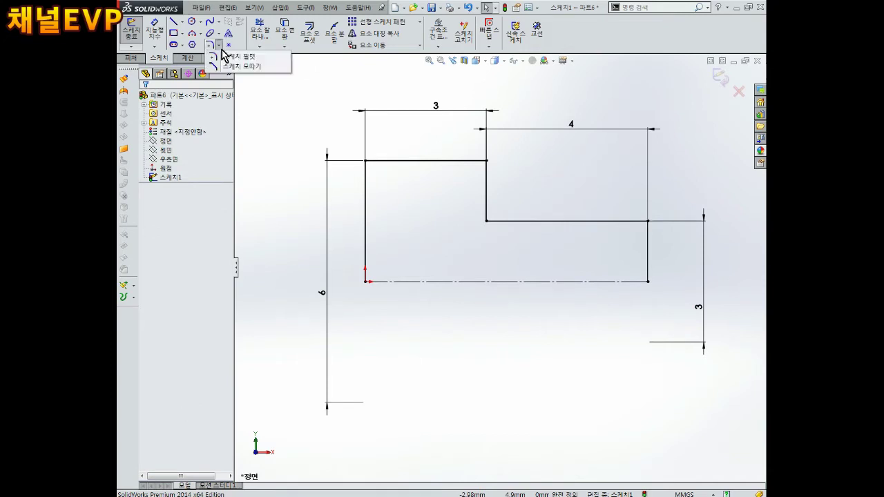
- Add a 0.50 mm × 0.50 mm sketch chamfer at the shank's tip corner
{"action": "left_click", "coordinate": [231, 69]}
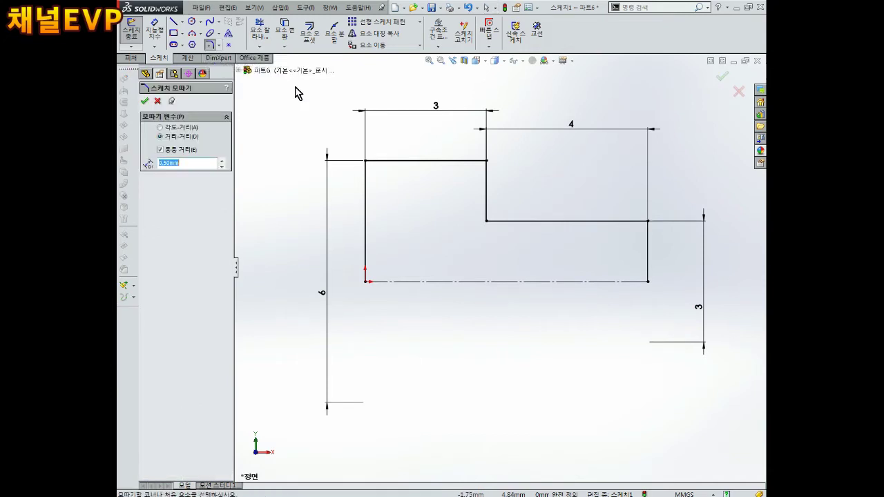
{"action": "left_click", "coordinate": [635, 222]}
{"action": "left_click", "coordinate": [648, 241]}
{"action": "scroll", "coordinate": [653, 255], "scroll_direction": "down", "scroll_amount": 2}
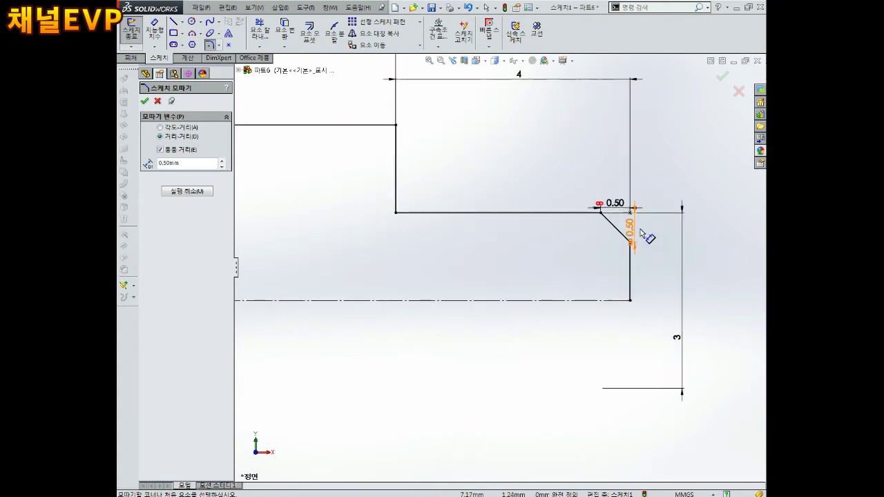
{"action": "scroll", "coordinate": [643, 234], "scroll_direction": "up", "scroll_amount": 2}
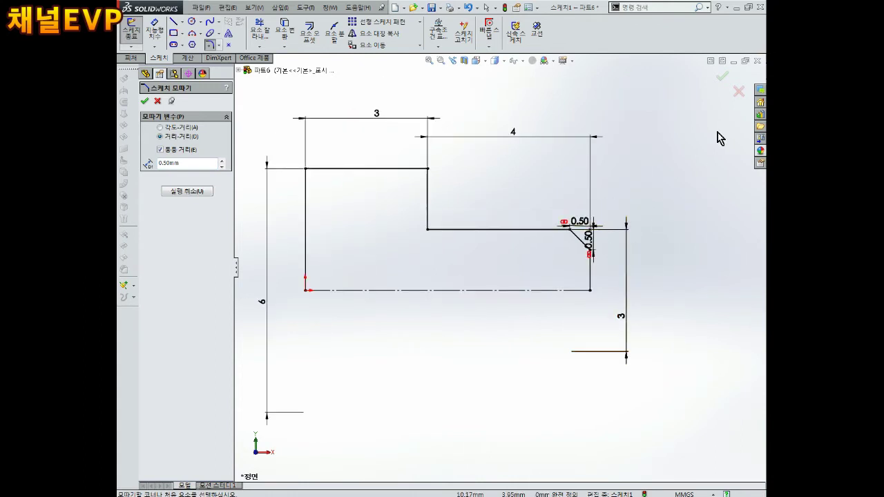
{"action": "left_click", "coordinate": [722, 77]}
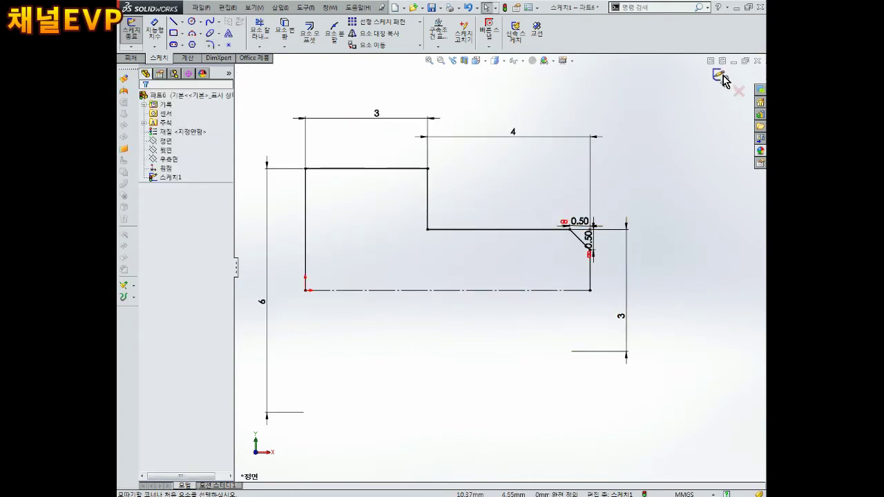
{"action": "left_click", "coordinate": [135, 57]}
- Revolve Sketch1 into a solid stepped screw body and orbit to view it in 3D
{"action": "left_click", "coordinate": [157, 33]}
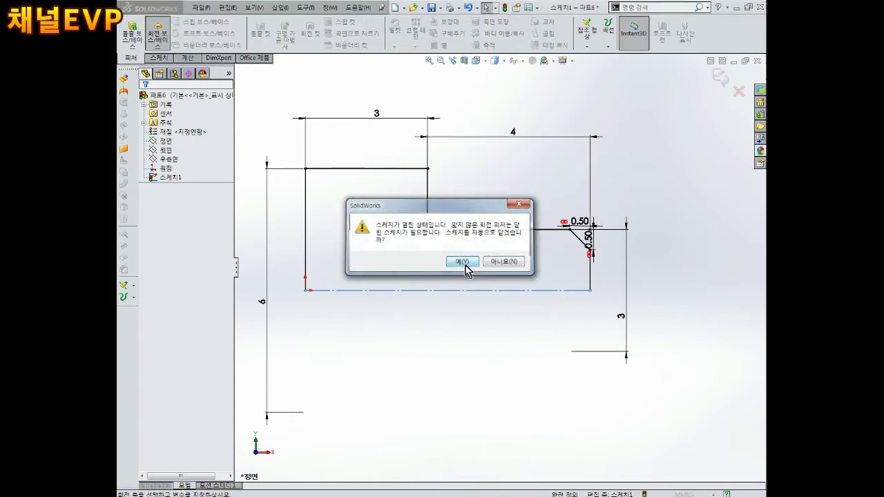
{"action": "left_click", "coordinate": [465, 265]}
{"action": "left_click", "coordinate": [143, 105]}
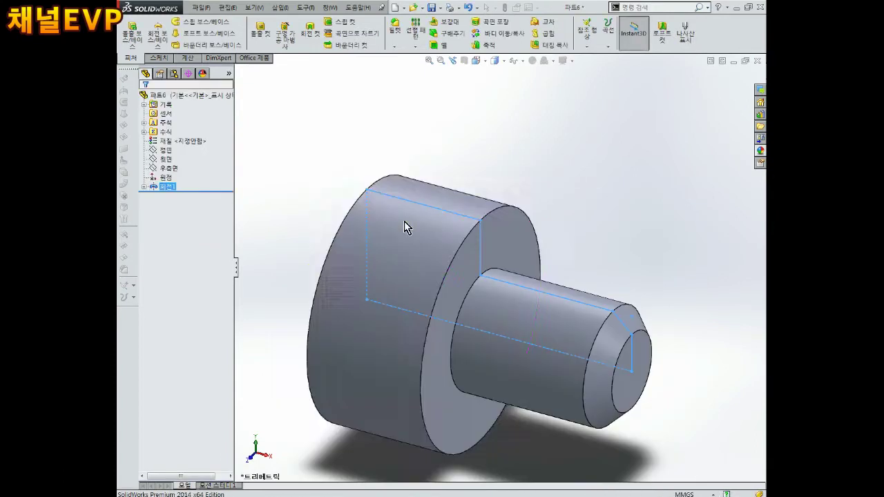
{"action": "mouse_move", "coordinate": [404, 221]}
{"action": "middle_mouse_down"}
{"action": "mouse_move", "coordinate": [492, 322]}
{"action": "mouse_move", "coordinate": [534, 307]}
{"action": "middle_mouse_up"}
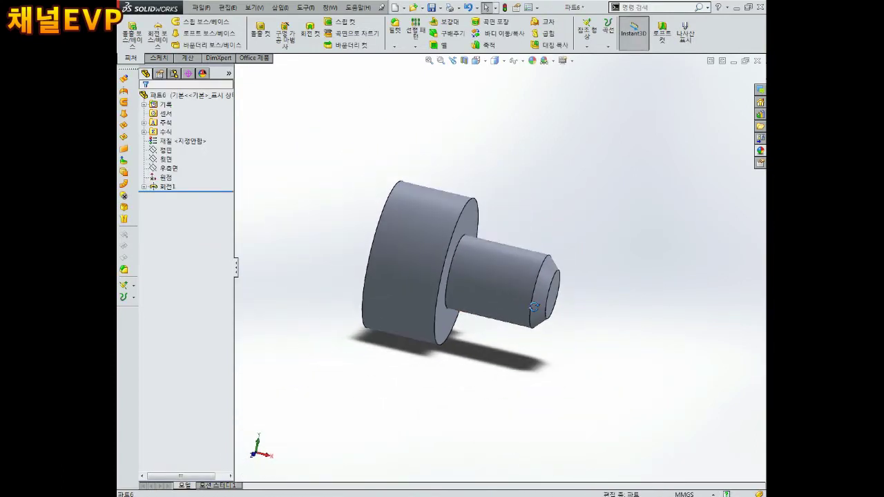
{"action": "scroll", "coordinate": [510, 291], "scroll_direction": "down", "scroll_amount": 3}
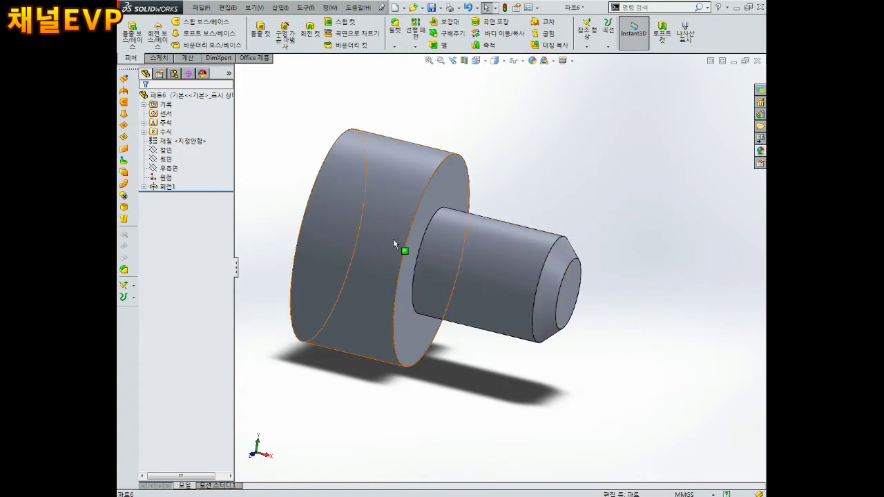
{"action": "scroll", "coordinate": [390, 241], "scroll_direction": "down", "scroll_amount": 2}
- Add an ISO M3 cosmetic thread to the shank's chamfered end edge
{"action": "left_click", "coordinate": [685, 36]}
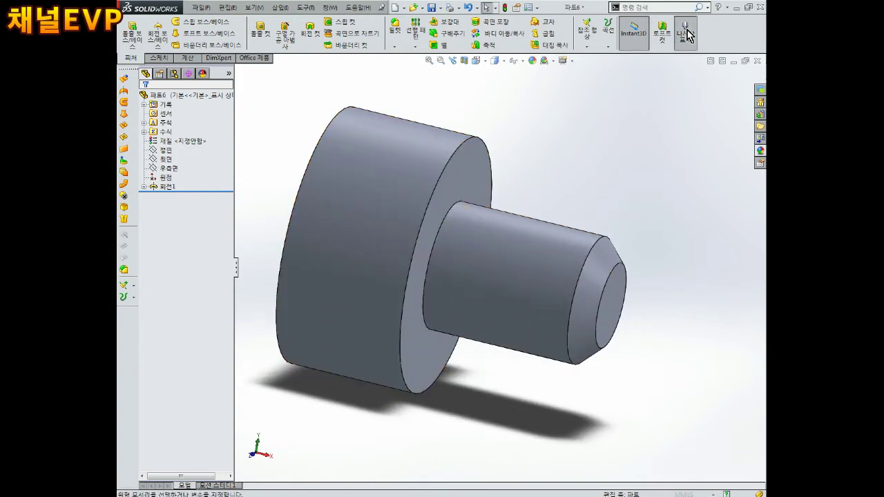
{"action": "left_click", "coordinate": [610, 239]}
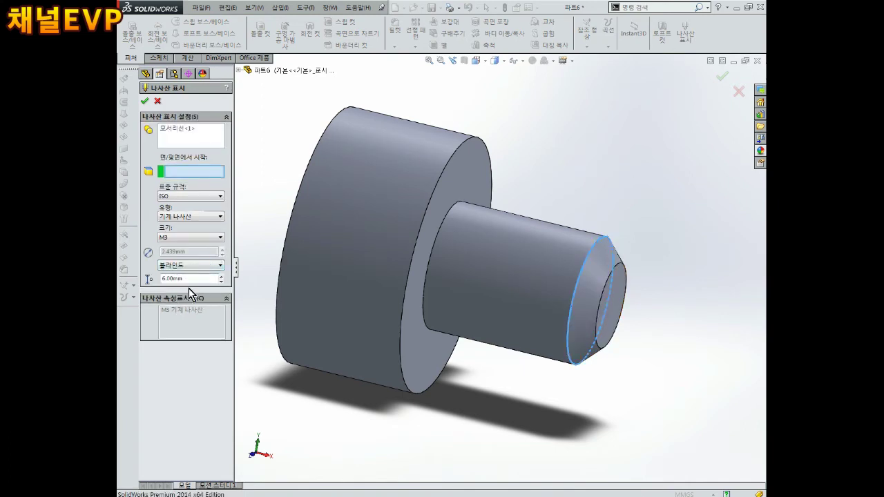
{"action": "type", "text": "8"}
{"action": "mouse_move", "coordinate": [432, 251]}
{"action": "middle_mouse_down"}
{"action": "mouse_move", "coordinate": [530, 294]}
{"action": "mouse_move", "coordinate": [511, 300]}
{"action": "middle_mouse_up"}
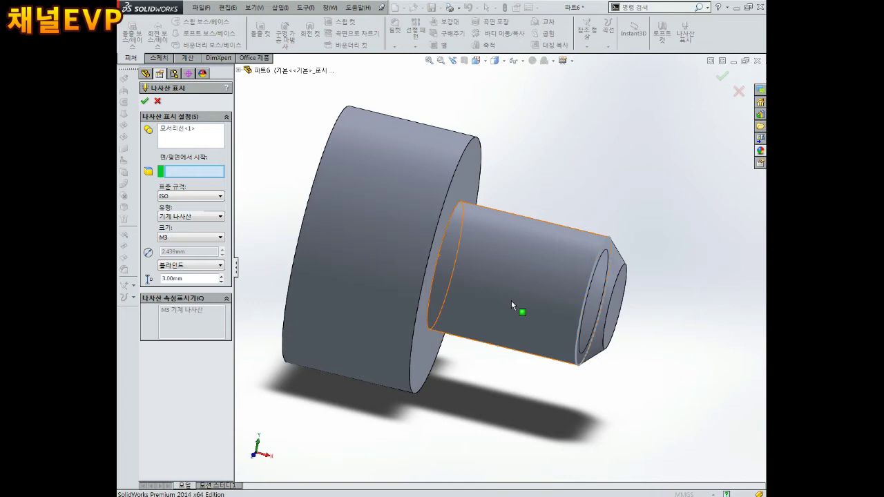
{"action": "left_click", "coordinate": [144, 101]}
{"action": "mouse_move", "coordinate": [559, 144]}
{"action": "middle_mouse_down"}
{"action": "mouse_move", "coordinate": [578, 173]}
{"action": "mouse_move", "coordinate": [499, 187]}
{"action": "mouse_move", "coordinate": [465, 281]}
{"action": "mouse_move", "coordinate": [498, 257]}
{"action": "mouse_move", "coordinate": [509, 269]}
{"action": "mouse_move", "coordinate": [551, 276]}
{"action": "mouse_move", "coordinate": [480, 276]}
{"action": "mouse_move", "coordinate": [494, 255]}
{"action": "mouse_move", "coordinate": [600, 196]}
{"action": "middle_mouse_up"}
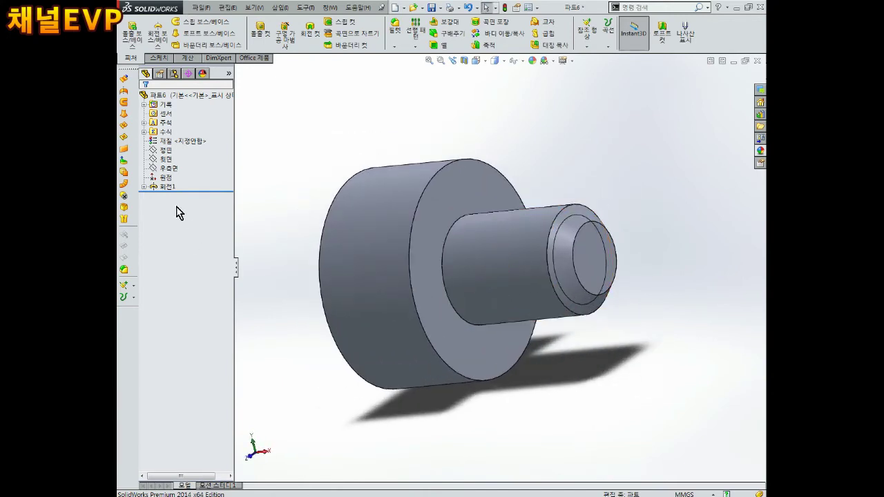
{"action": "right_click", "coordinate": [170, 187]}
- Change the revolve sketch's 4 mm shank length to 6 mm and rebuild the screw body
{"action": "left_click", "coordinate": [185, 166]}
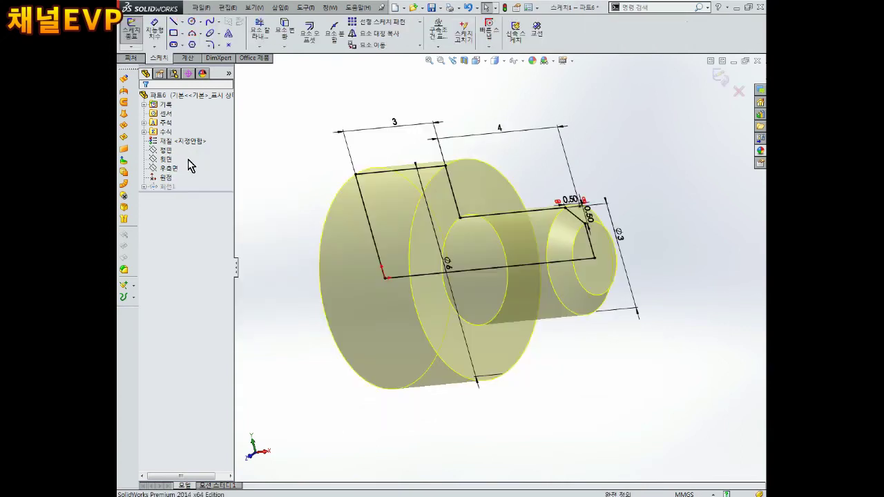
{"action": "double_click", "coordinate": [515, 134]}
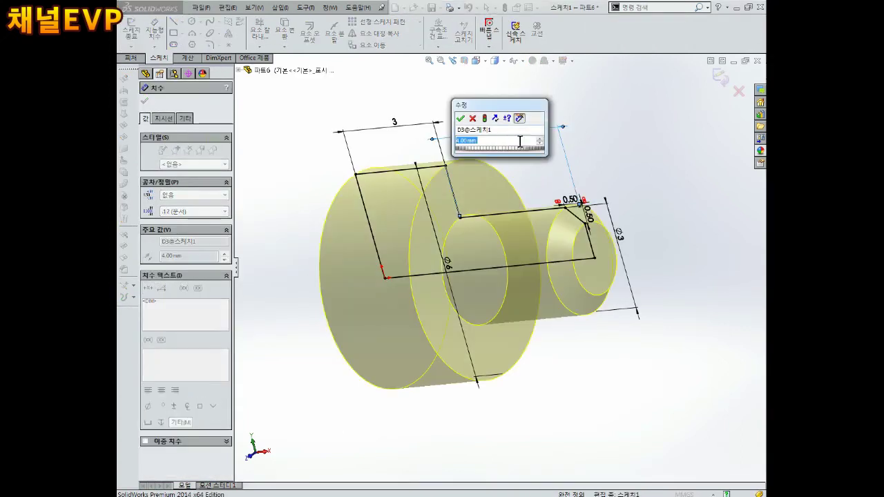
{"action": "type", "text": "6"}
{"action": "key", "text": "Return"}
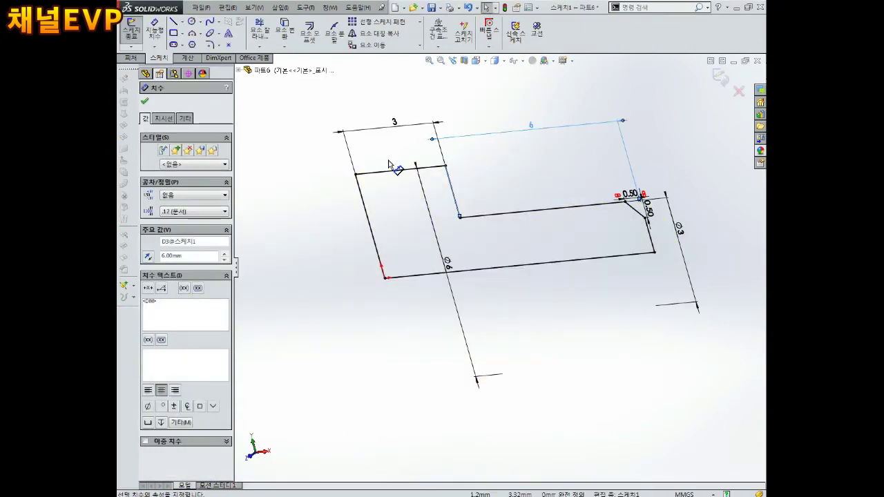
{"action": "key", "text": "ctrl+8"}
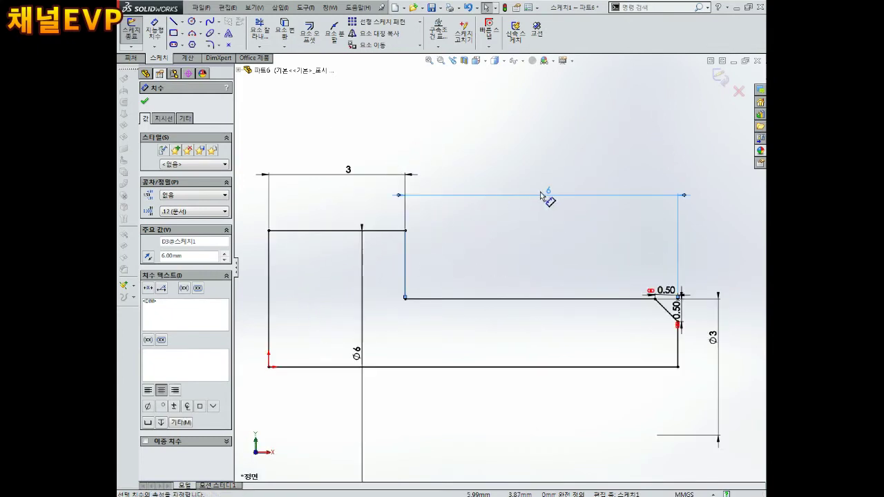
{"action": "key", "text": "z"}
{"action": "left_click_drag", "start_coordinate": [401, 326], "coordinate": [303, 324]}
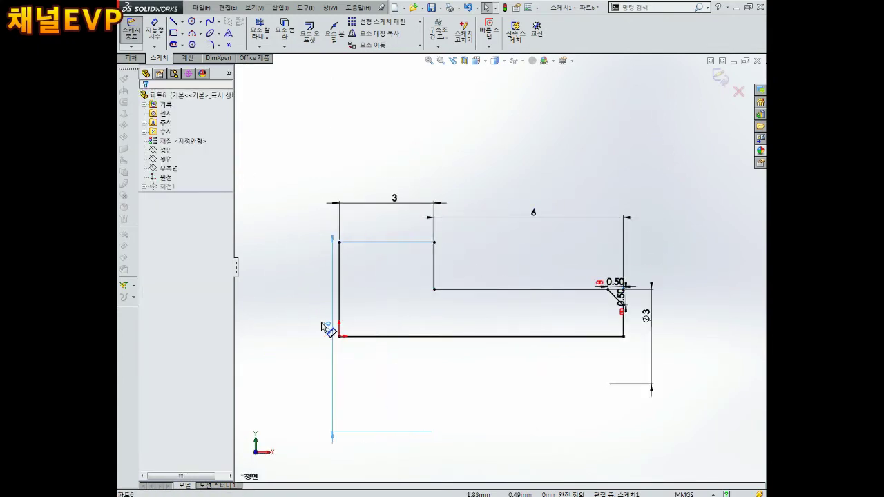
{"action": "key", "text": "z"}
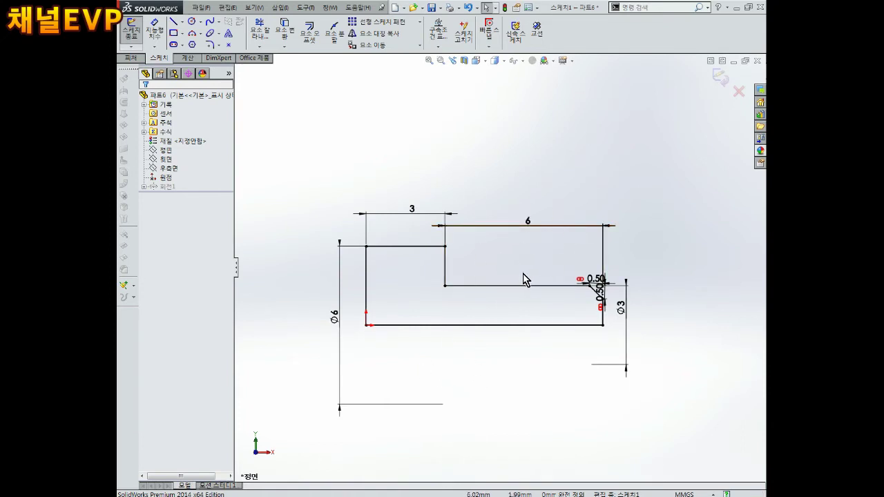
{"action": "left_click", "coordinate": [720, 78]}
{"action": "middle_click_drag", "start_coordinate": [505, 387], "coordinate": [490, 388]}
{"action": "scroll", "coordinate": [527, 341], "scroll_direction": "down", "scroll_amount": 3}
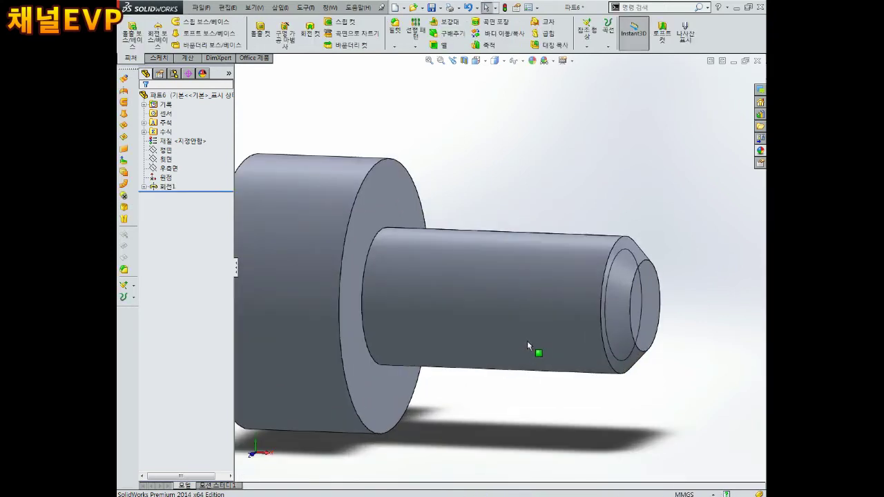
- Edit the cosmetic thread under Revolve1 to a 4.00 mm blind depth
{"action": "left_click", "coordinate": [143, 186]}
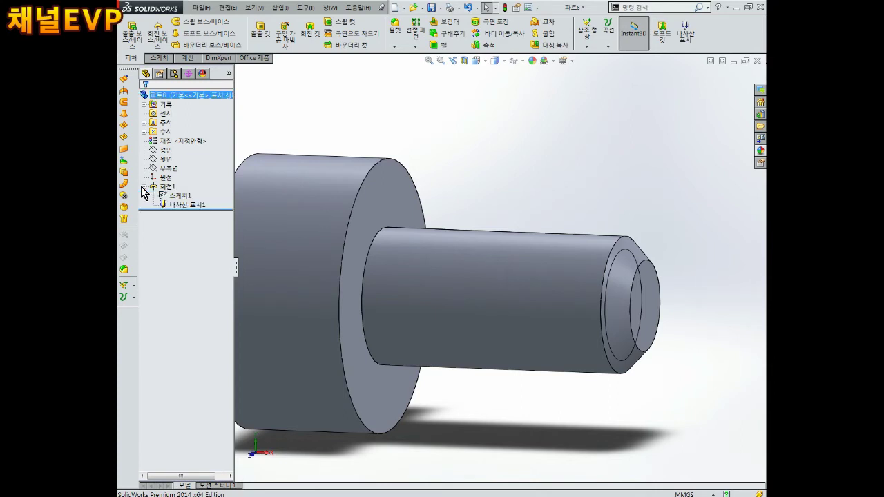
{"action": "left_click", "coordinate": [185, 210]}
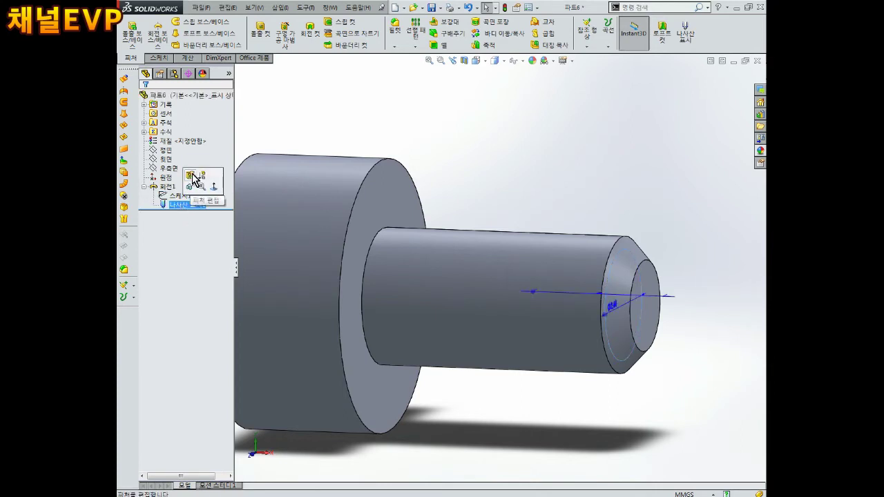
{"action": "left_click", "coordinate": [194, 180]}
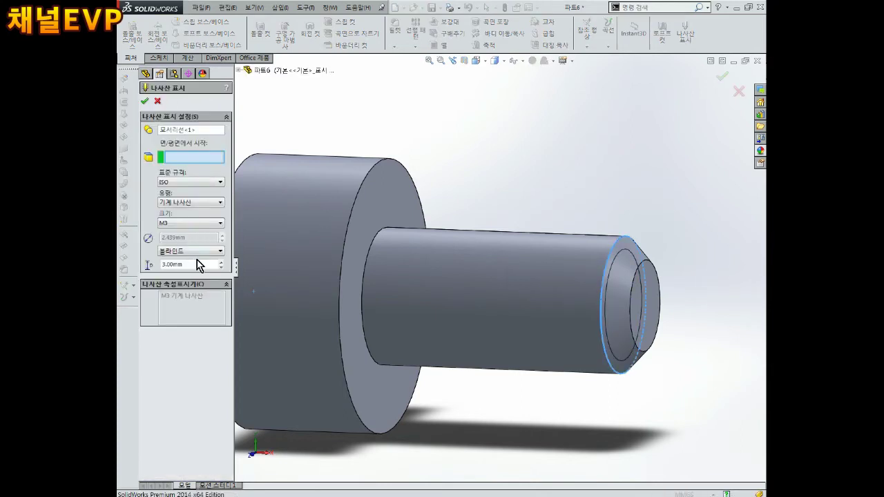
{"action": "type", "text": "4"}
{"action": "key", "text": "Return"}
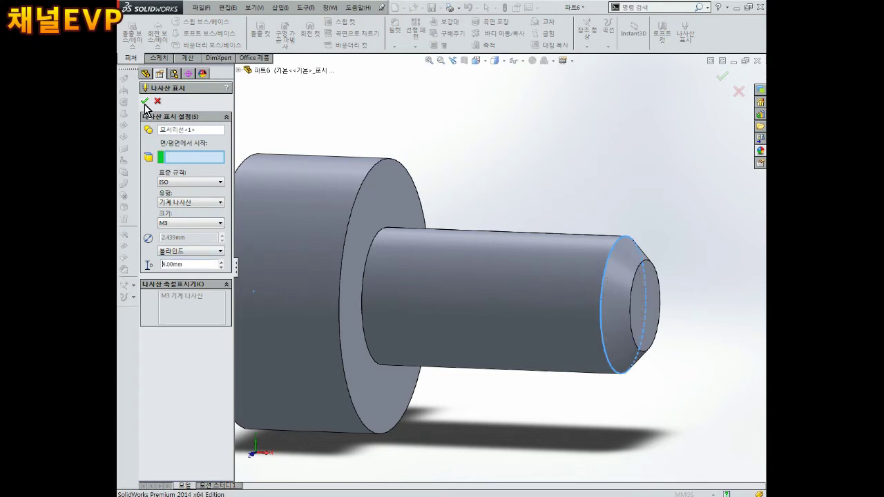
{"action": "left_click", "coordinate": [144, 101]}
- Reopen the cosmetic thread to check its settings and confirm them again
{"action": "scroll", "coordinate": [471, 219], "scroll_direction": "up", "scroll_amount": 3}
{"action": "left_click", "coordinate": [200, 206]}
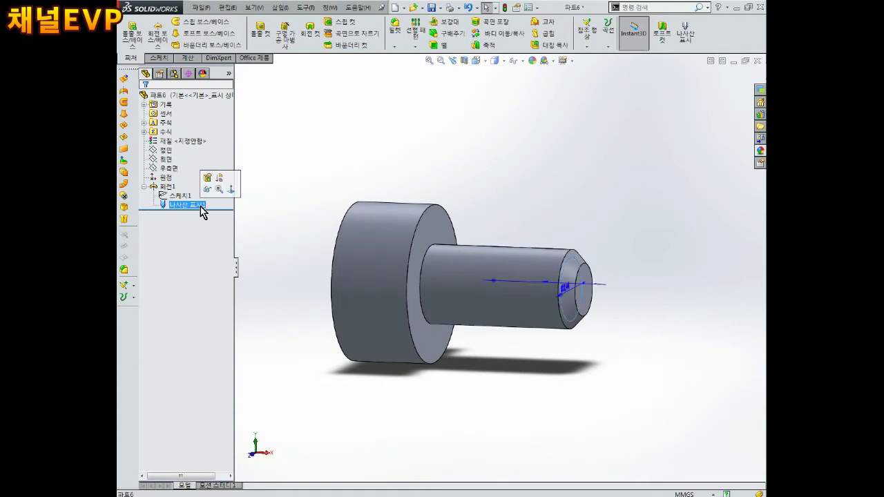
{"action": "left_click", "coordinate": [205, 179]}
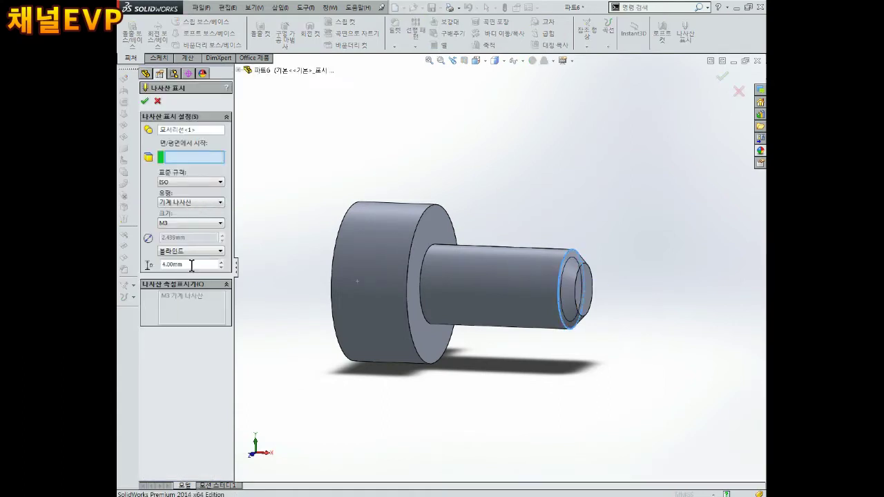
{"action": "scroll", "coordinate": [405, 272], "scroll_direction": "up", "scroll_amount": 2}
{"action": "middle_click_drag", "start_coordinate": [404, 272], "coordinate": [503, 247]}
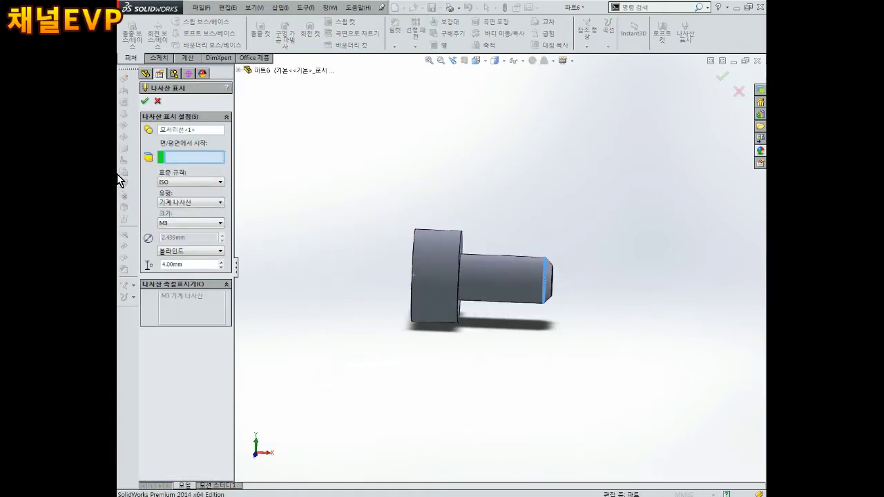
{"action": "left_click", "coordinate": [145, 101]}
{"action": "mouse_move", "coordinate": [449, 256]}
{"action": "middle_mouse_down"}
{"action": "mouse_move", "coordinate": [429, 322]}
{"action": "mouse_move", "coordinate": [530, 296]}
{"action": "mouse_move", "coordinate": [497, 247]}
{"action": "mouse_move", "coordinate": [505, 233]}
{"action": "mouse_move", "coordinate": [430, 230]}
{"action": "mouse_move", "coordinate": [398, 242]}
{"action": "mouse_move", "coordinate": [367, 223]}
{"action": "middle_mouse_up"}
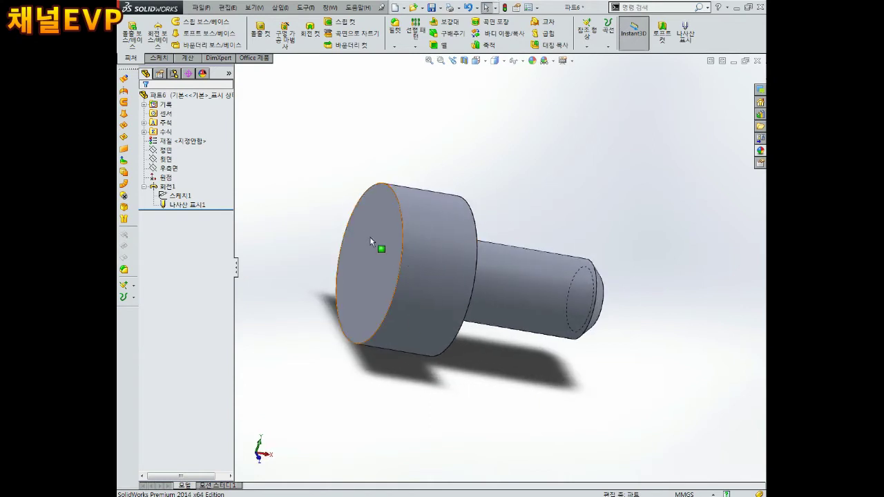
- Sketch a hexagon on the head's end face, centred on the origin
{"action": "left_click", "coordinate": [374, 212]}
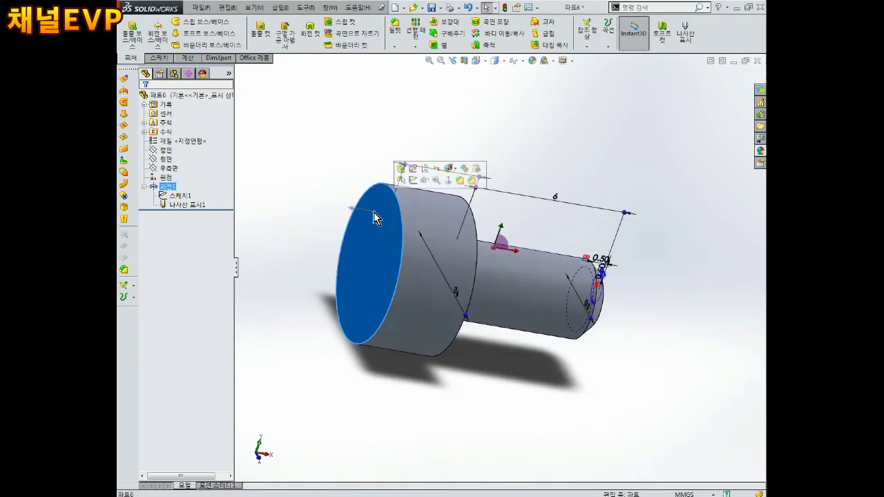
{"action": "left_click", "coordinate": [411, 175]}
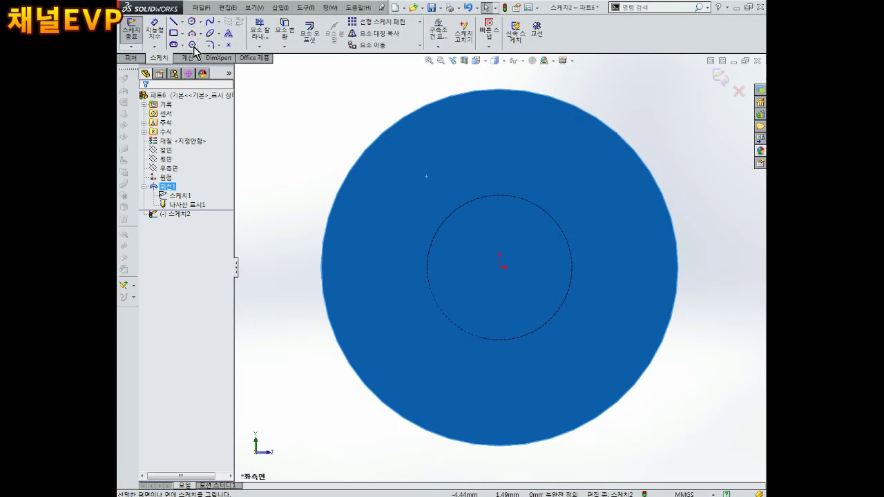
{"action": "left_click", "coordinate": [192, 44]}
{"action": "left_click", "coordinate": [501, 267]}
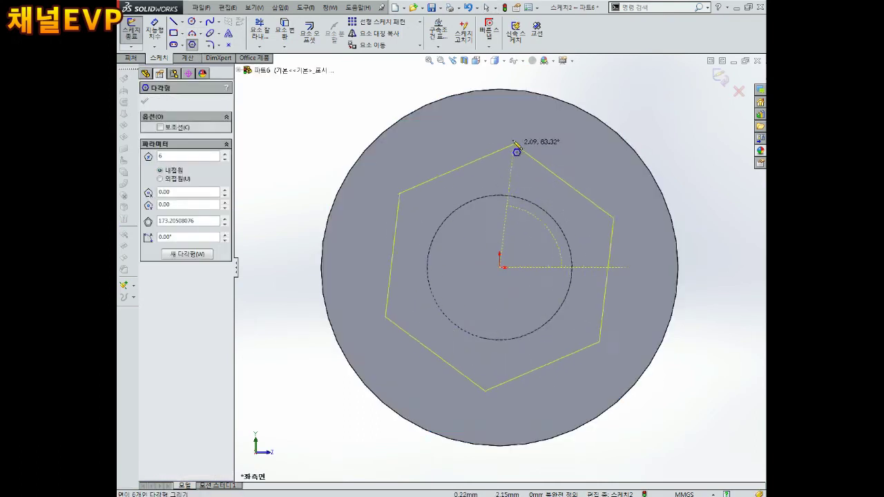
{"action": "left_click", "coordinate": [500, 126]}
{"action": "key", "text": "Escape"}
- Dimension the hexagon's inscribed circle to Ø4
{"action": "right_click_drag", "start_coordinate": [532, 239], "coordinate": [529, 183]}
{"action": "left_click", "coordinate": [524, 149]}
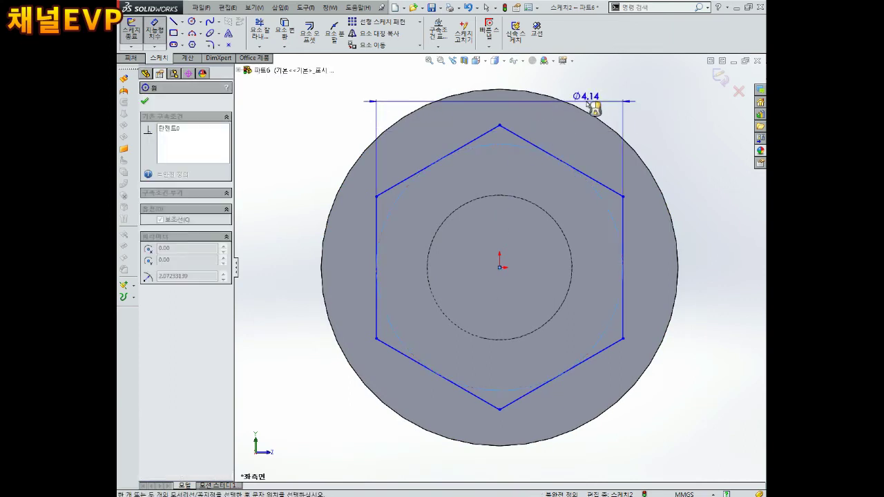
{"action": "left_click", "coordinate": [591, 107]}
{"action": "type", "text": "4"}
{"action": "key", "text": "Return"}
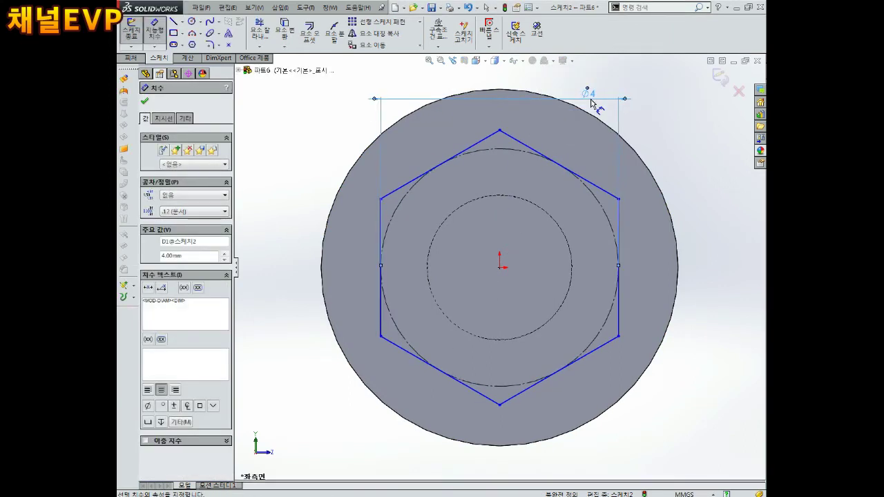
{"action": "key", "text": "Escape"}
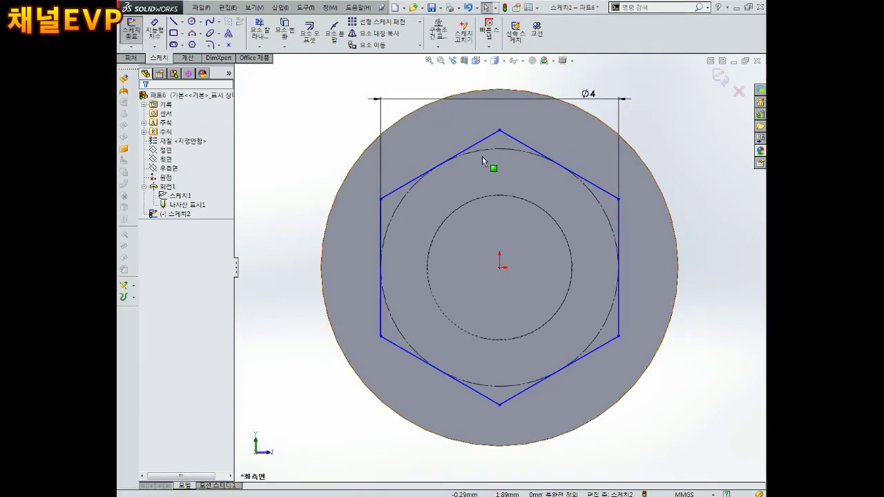
- Make the hexagon's top corner, origin and bottom corner vertically aligned
{"action": "left_click", "coordinate": [499, 131]}
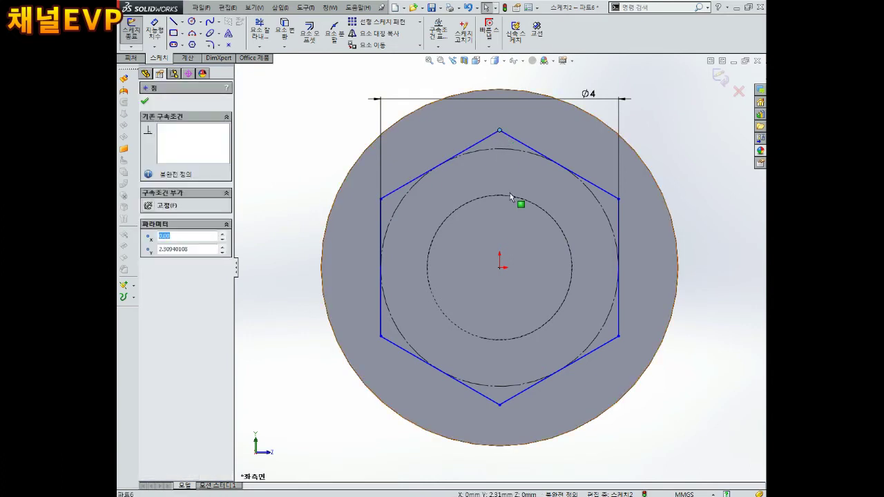
{"action": "left_click", "coordinate": [500, 267], "text": "ctrl"}
{"action": "left_click", "coordinate": [499, 404], "text": "ctrl"}
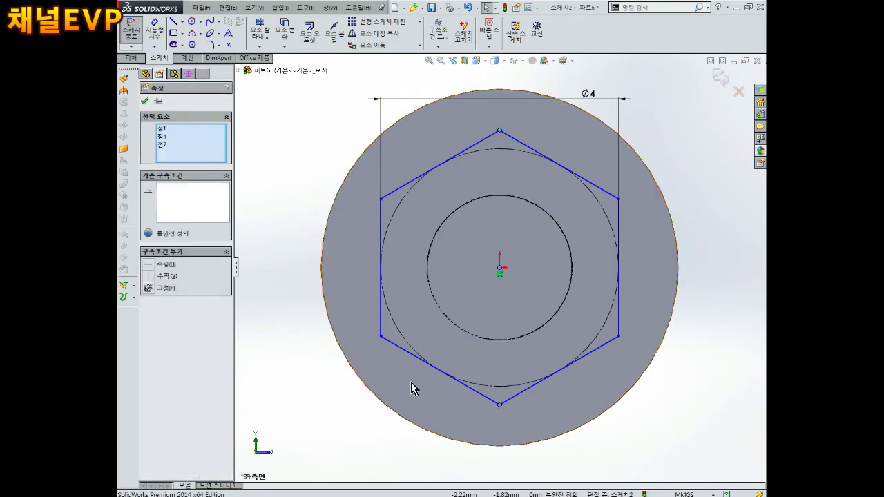
{"action": "left_click", "coordinate": [155, 276]}
{"action": "key", "text": "Escape"}
- Move the Ø4 dimension above the circle and orbit to view the hexagon
{"action": "key", "text": "f"}
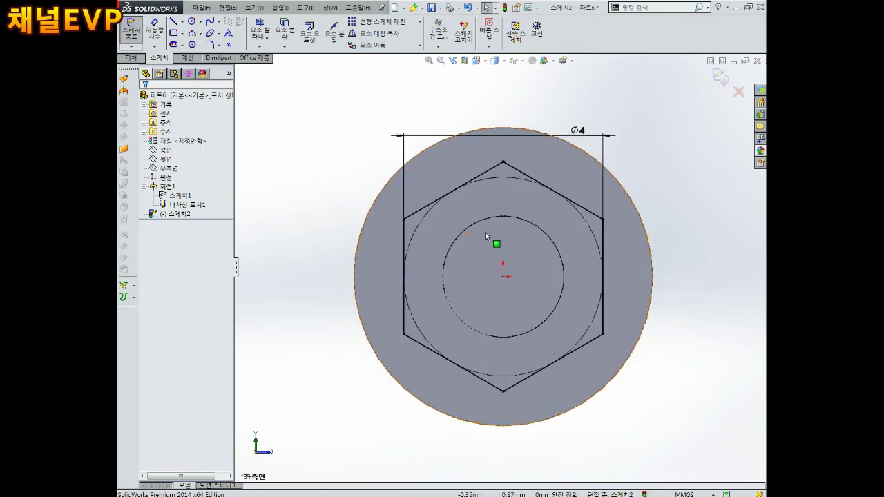
{"action": "left_click_drag", "start_coordinate": [578, 129], "coordinate": [507, 120]}
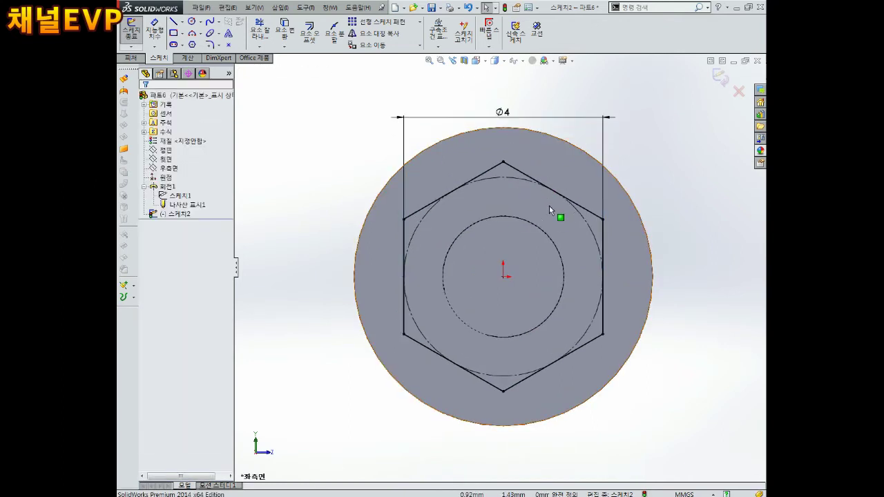
{"action": "key", "text": "f"}
{"action": "mouse_move", "coordinate": [527, 213]}
{"action": "middle_mouse_down"}
{"action": "mouse_move", "coordinate": [533, 227]}
{"action": "mouse_move", "coordinate": [475, 219]}
{"action": "mouse_move", "coordinate": [422, 155]}
{"action": "mouse_move", "coordinate": [453, 197]}
{"action": "middle_mouse_up"}
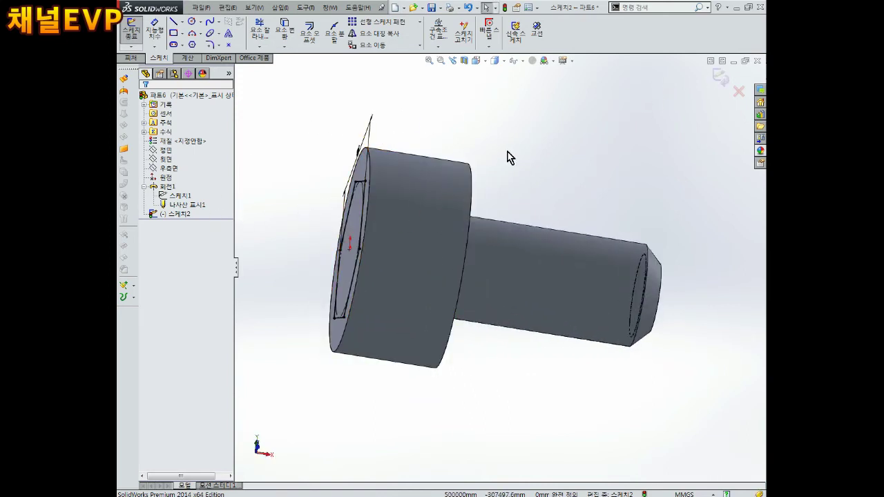
{"action": "middle_click_drag", "start_coordinate": [508, 157], "coordinate": [545, 159]}
{"action": "left_click", "coordinate": [719, 78]}
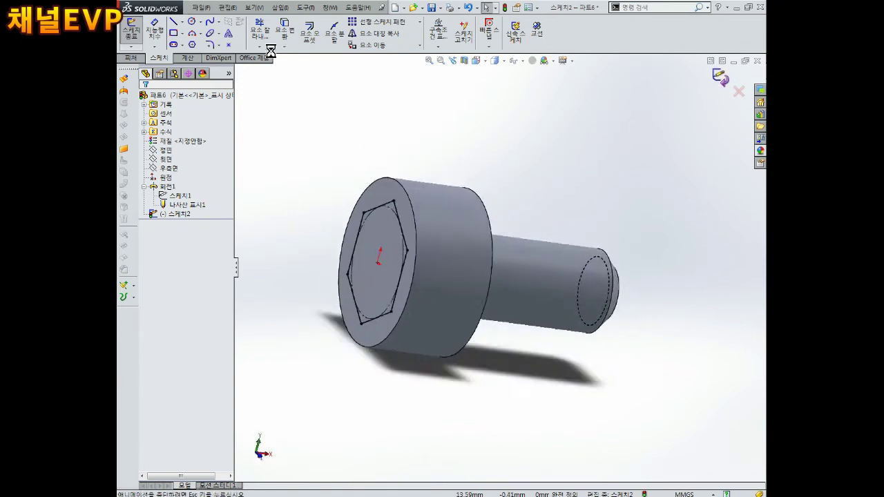
- Cut the hexagon 2.50 mm deep into the head as a socket and return to isometric view
{"action": "left_click", "coordinate": [260, 31]}
{"action": "type", "text": "2.5"}
{"action": "key", "text": "Return"}
{"action": "middle_click_drag", "start_coordinate": [529, 241], "coordinate": [366, 241]}
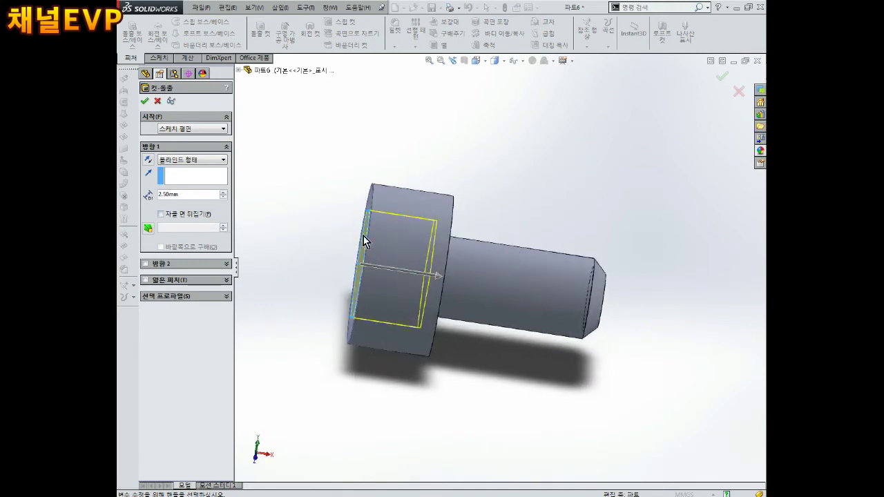
{"action": "left_click", "coordinate": [145, 101]}
{"action": "mouse_move", "coordinate": [434, 188]}
{"action": "middle_mouse_down"}
{"action": "mouse_move", "coordinate": [473, 239]}
{"action": "mouse_move", "coordinate": [472, 269]}
{"action": "mouse_move", "coordinate": [539, 304]}
{"action": "mouse_move", "coordinate": [580, 304]}
{"action": "mouse_move", "coordinate": [551, 275]}
{"action": "mouse_move", "coordinate": [518, 277]}
{"action": "mouse_move", "coordinate": [503, 290]}
{"action": "mouse_move", "coordinate": [495, 256]}
{"action": "mouse_move", "coordinate": [538, 303]}
{"action": "mouse_move", "coordinate": [517, 316]}
{"action": "middle_mouse_up"}
{"action": "key", "text": "ctrl+7"}
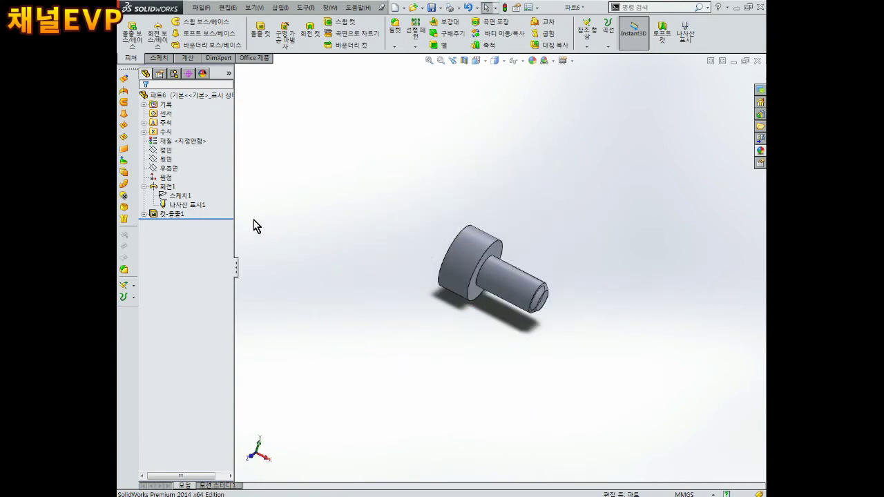
{"action": "right_click", "coordinate": [168, 95]}
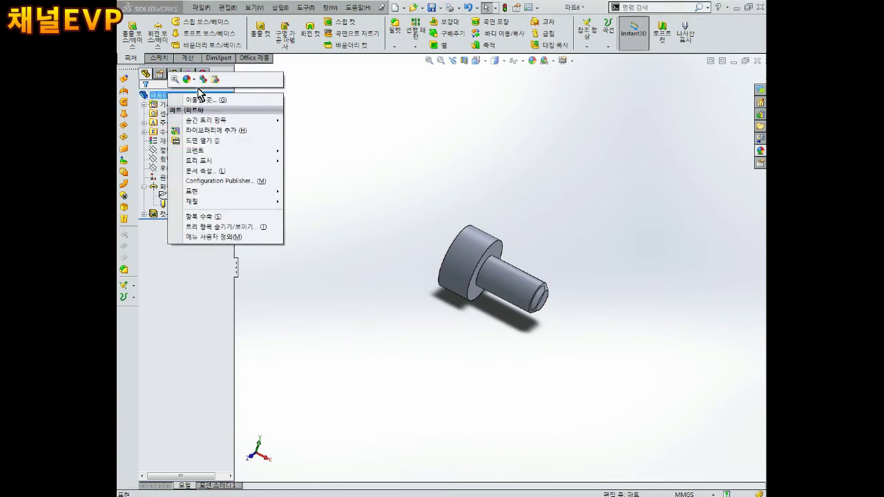
- Colour the screw RGB 64 dark grey and begin saving it under a new name
{"action": "key", "text": "Escape"}
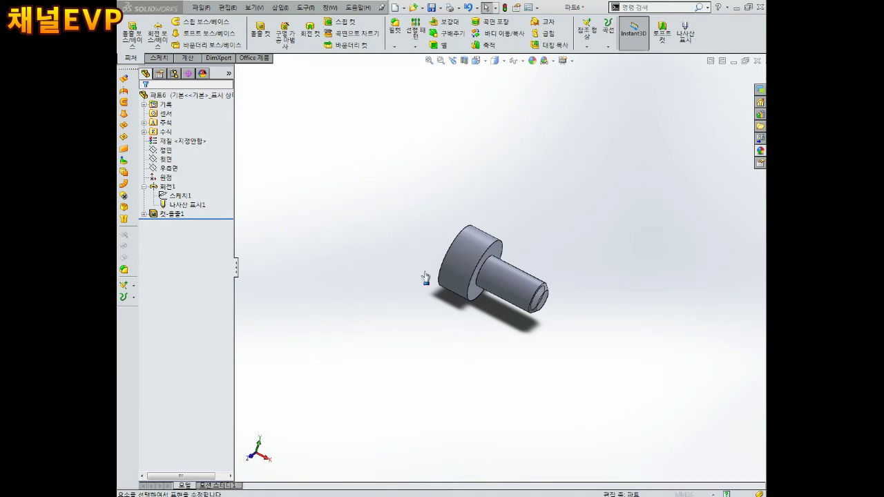
{"action": "left_click", "coordinate": [209, 308]}
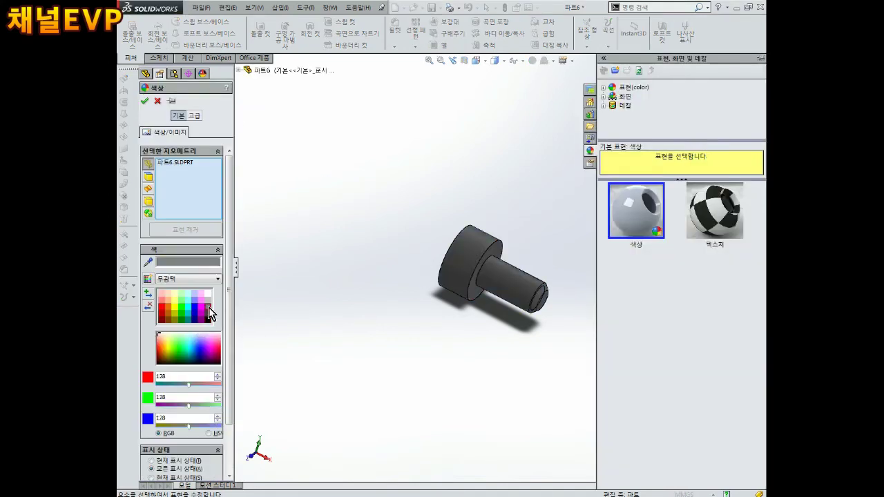
{"action": "scroll", "coordinate": [522, 266], "scroll_direction": "down", "scroll_amount": 3}
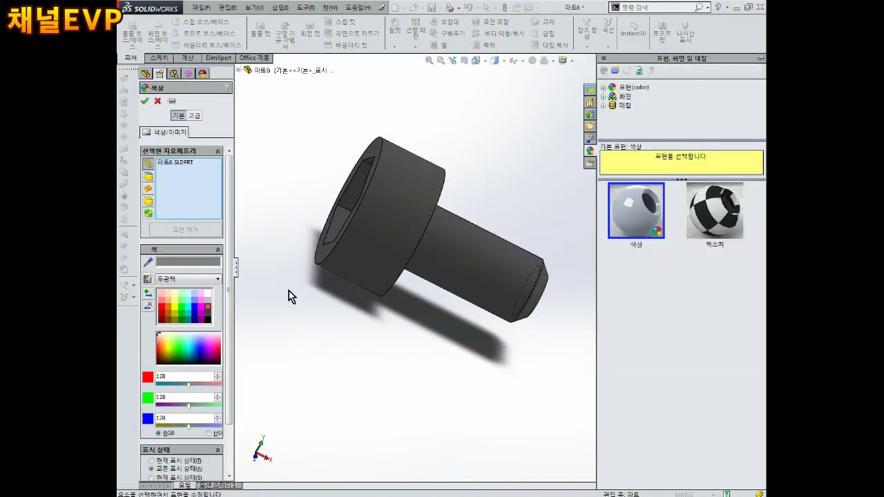
{"action": "left_click", "coordinate": [207, 319]}
{"action": "scroll", "coordinate": [391, 297], "scroll_direction": "up", "scroll_amount": 3}
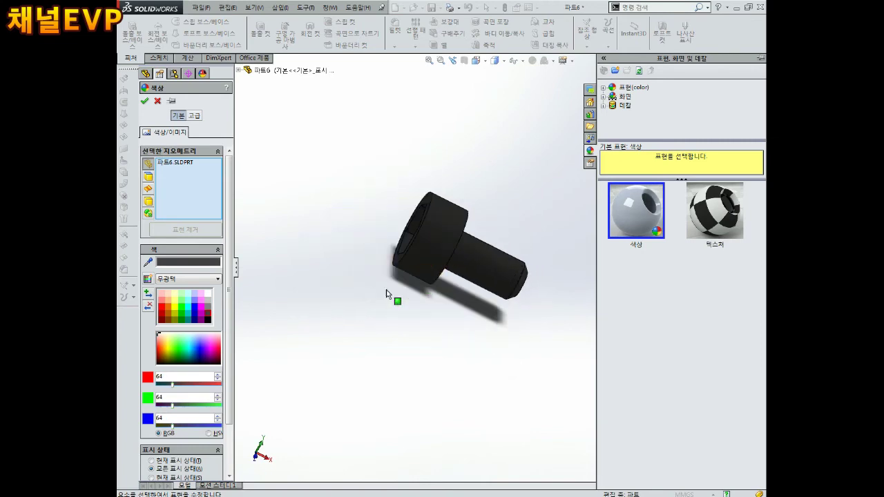
{"action": "left_click", "coordinate": [145, 102]}
{"action": "middle_click_drag", "start_coordinate": [494, 166], "coordinate": [522, 201]}
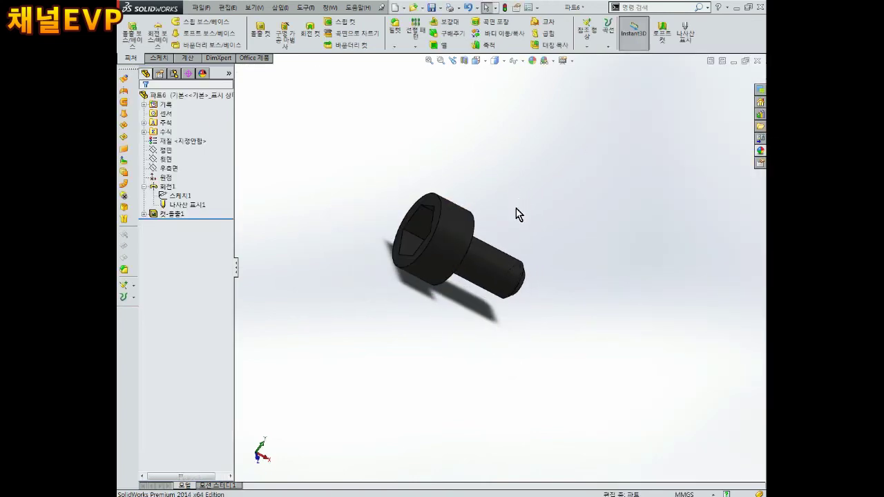
{"action": "key", "text": "ctrl+s"}
{"action": "left_click", "coordinate": [422, 202]}
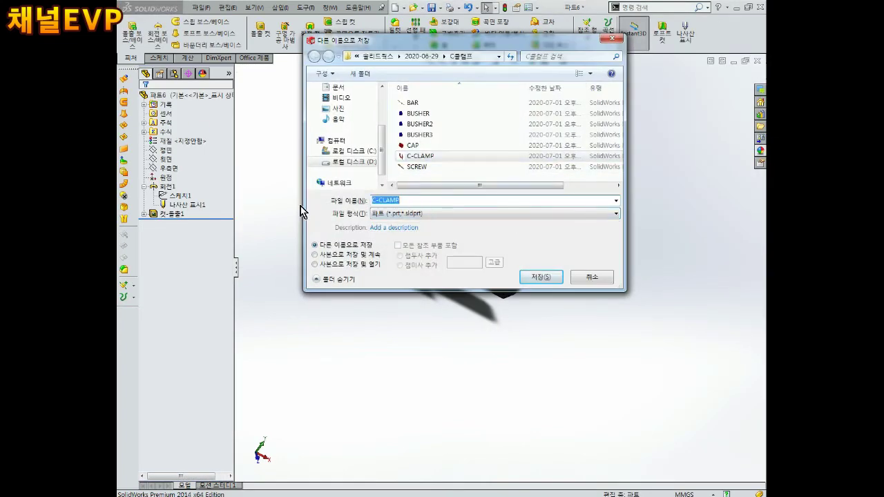
- Save the socket-head screw part as M3-5
{"action": "type", "text": "ㅋ"}
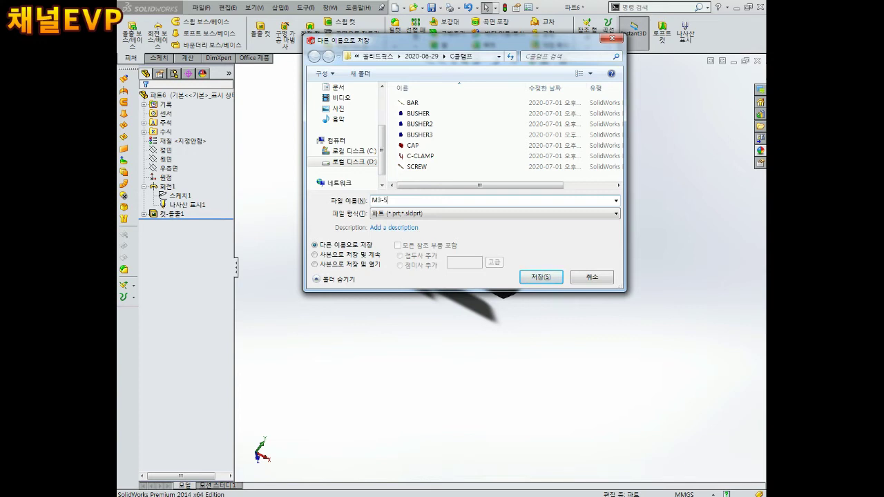
{"action": "key", "text": "Return"}
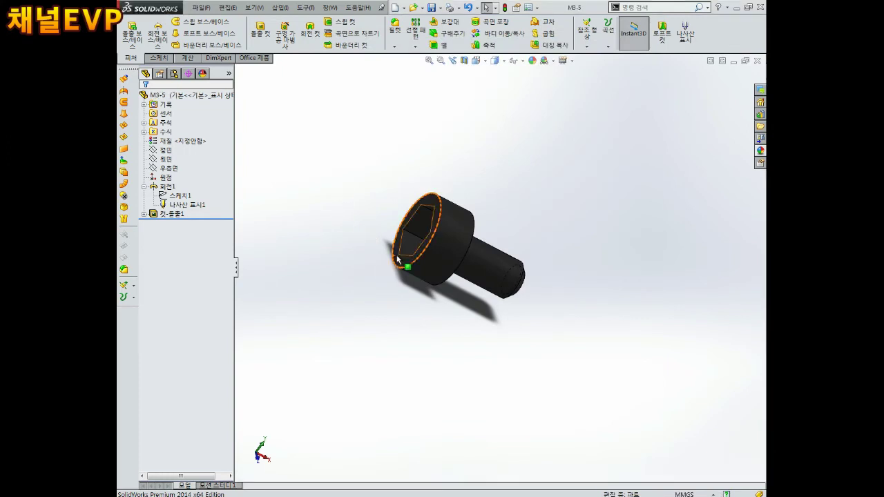
{"action": "mouse_move", "coordinate": [437, 241]}
{"action": "middle_mouse_down"}
{"action": "mouse_move", "coordinate": [587, 276]}
{"action": "mouse_move", "coordinate": [610, 271]}
{"action": "mouse_move", "coordinate": [596, 286]}
{"action": "mouse_move", "coordinate": [503, 246]}
{"action": "mouse_move", "coordinate": [393, 264]}
{"action": "mouse_move", "coordinate": [225, 44]}
{"action": "middle_mouse_up"}
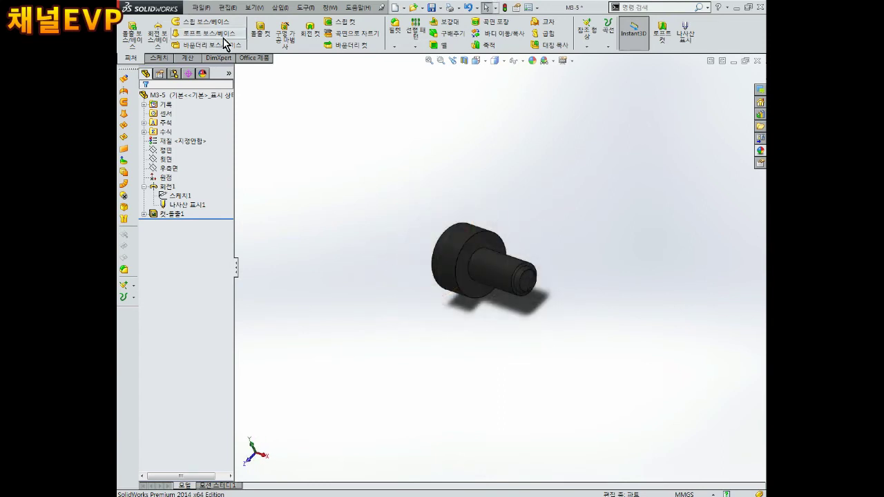
{"action": "left_click", "coordinate": [201, 7]}
- Create a new assembly and place the M3-5 screw in it
{"action": "left_click", "coordinate": [221, 22]}
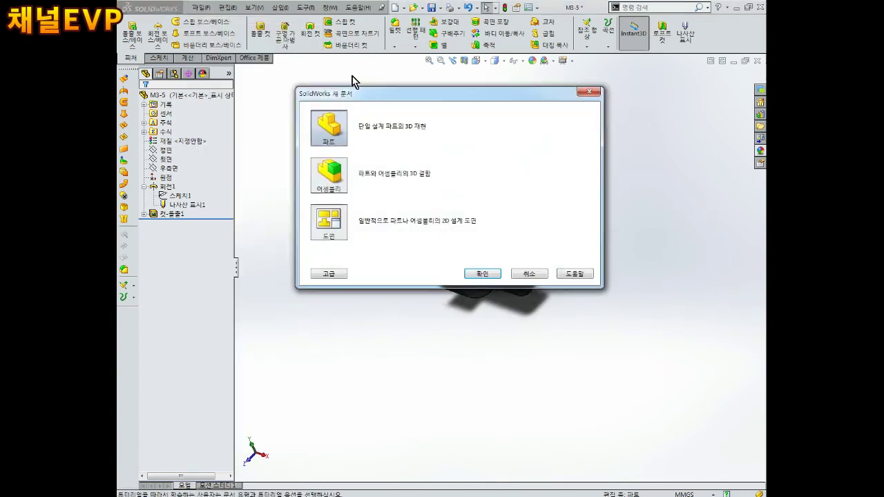
{"action": "left_click", "coordinate": [329, 174]}
{"action": "left_click", "coordinate": [491, 274]}
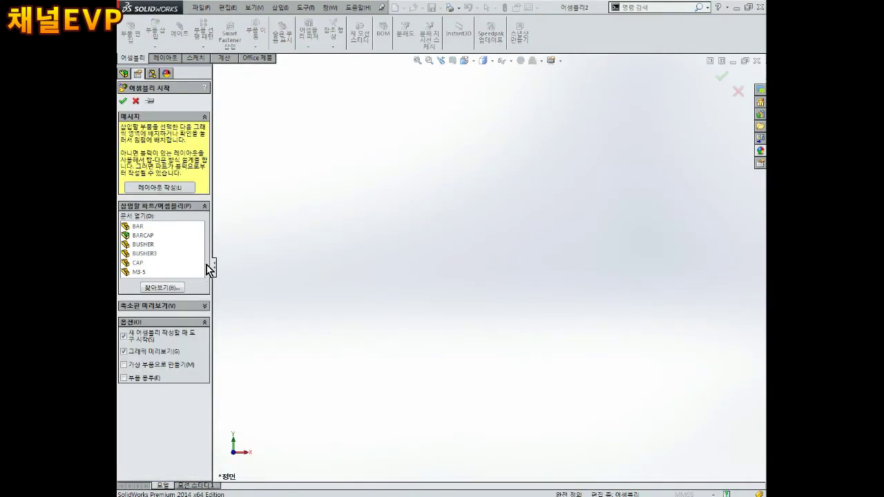
{"action": "left_click", "coordinate": [147, 274]}
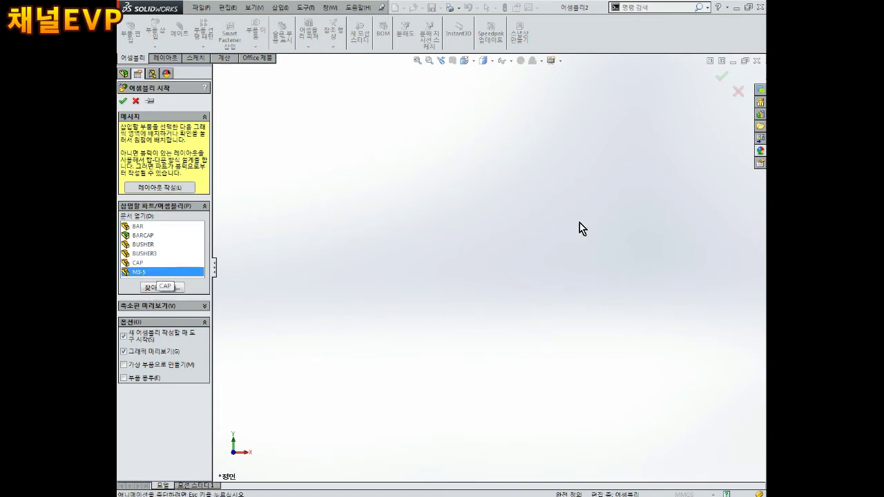
{"action": "left_click", "coordinate": [498, 243]}
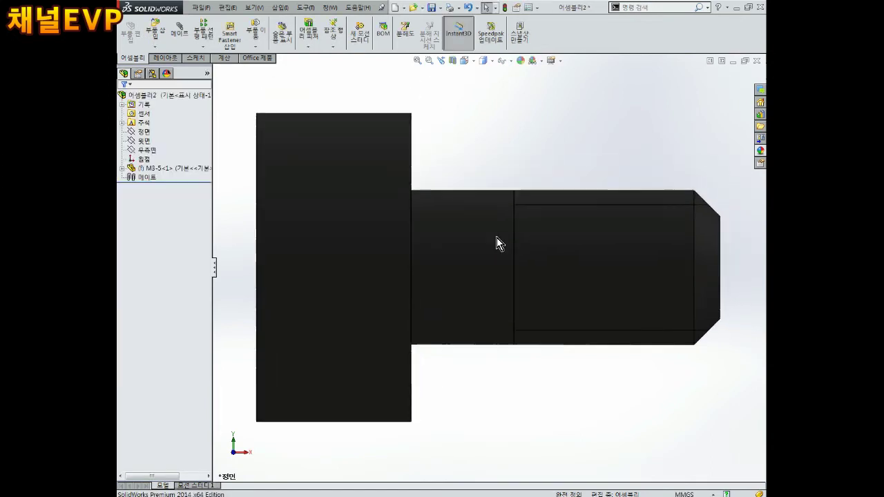
{"action": "scroll", "coordinate": [506, 255], "scroll_direction": "down", "scroll_amount": 2}
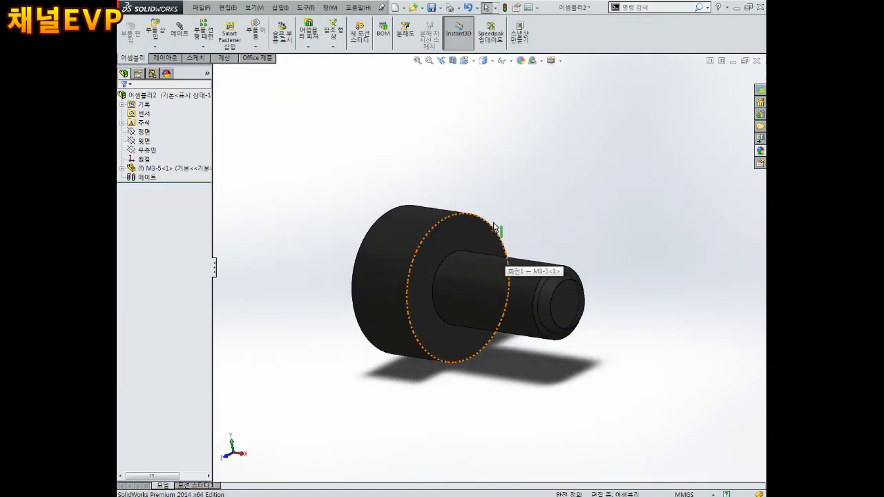
- Save the new assembly, choosing to save all modified documents together
{"action": "key", "text": "ctrl+s"}
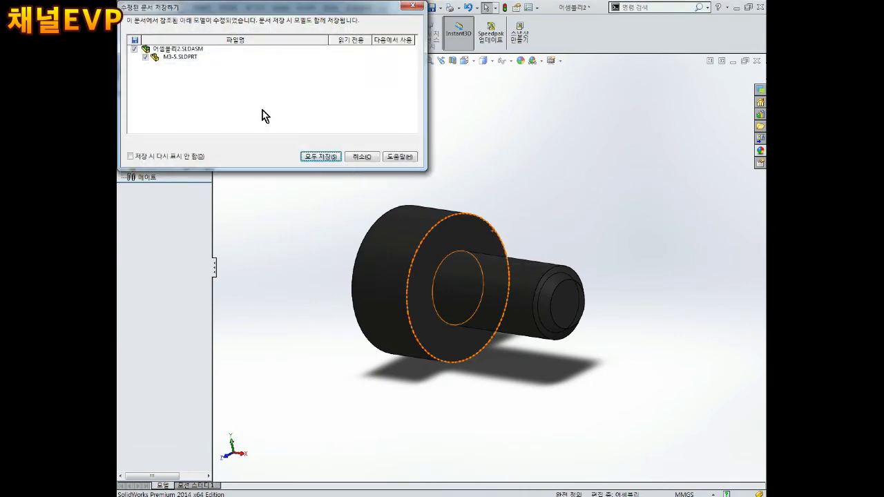
{"action": "left_click", "coordinate": [366, 157]}
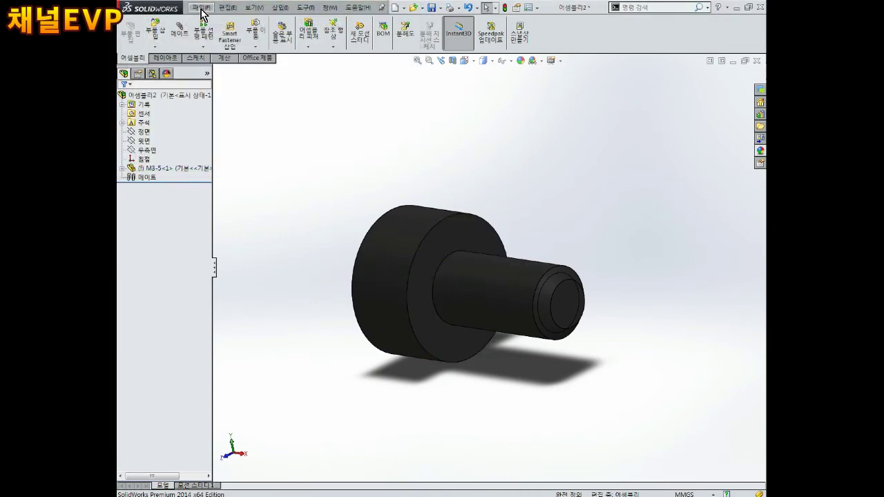
{"action": "left_click", "coordinate": [200, 7]}
{"action": "left_click", "coordinate": [222, 83]}
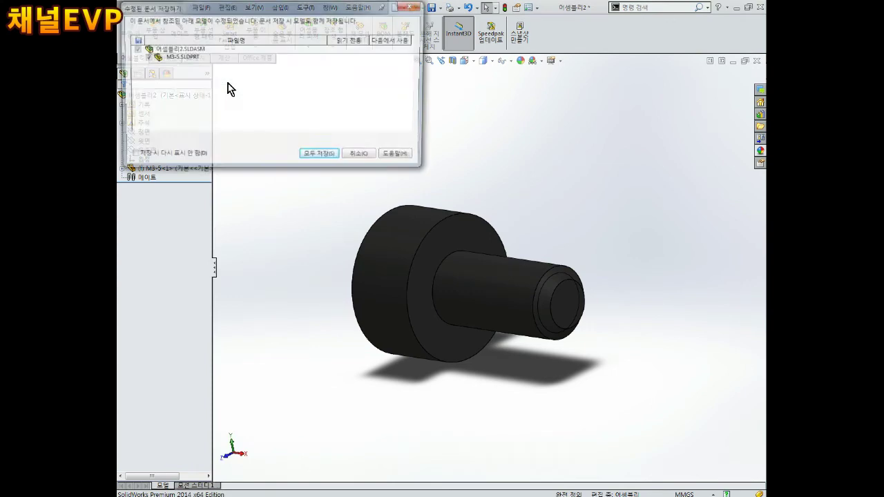
{"action": "left_click", "coordinate": [328, 157]}
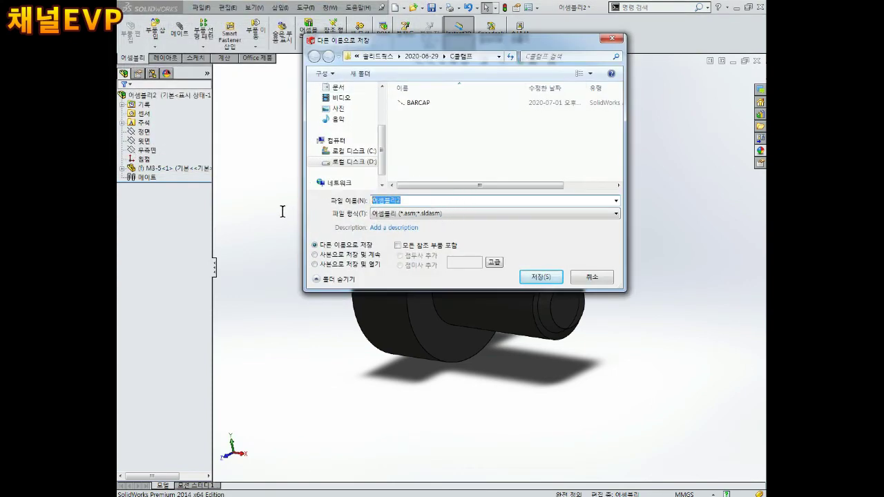
- Replace the suggested file name with M3-와셔 and save the assembly
{"action": "key", "text": "BackSpace"}
{"action": "type", "text": "M3"}
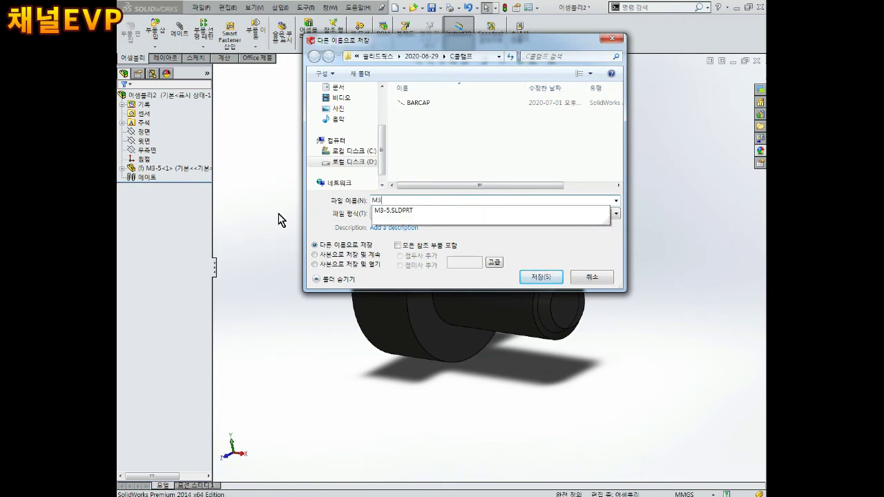
{"action": "type", "text": "-이너"}
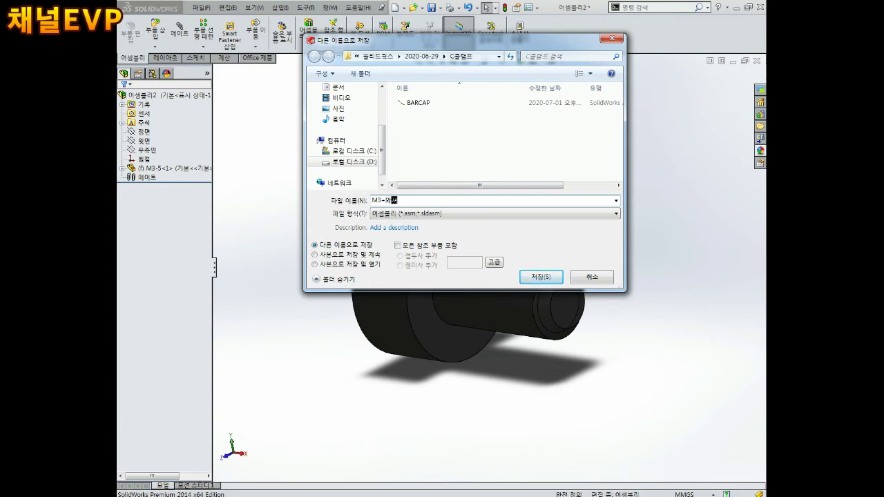
{"action": "key", "text": "Return"}
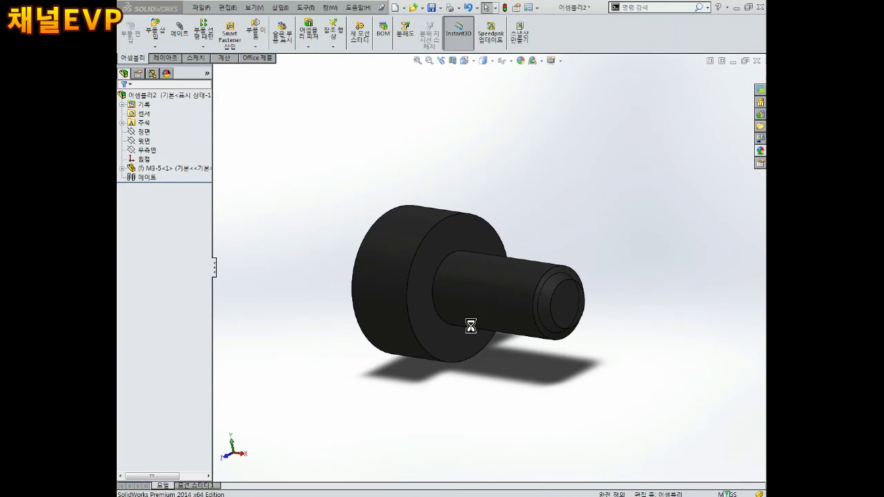
{"action": "mouse_move", "coordinate": [473, 339]}
{"action": "middle_mouse_down"}
{"action": "mouse_move", "coordinate": [581, 253]}
{"action": "mouse_move", "coordinate": [491, 234]}
{"action": "middle_mouse_up"}
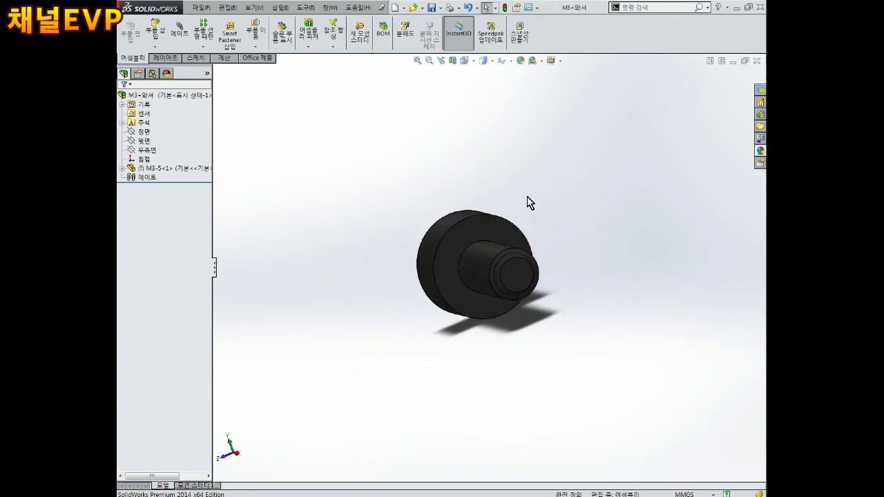
- Insert a new in-context part anchored on the underside face of the screw head
{"action": "scroll", "coordinate": [505, 275], "scroll_direction": "down", "scroll_amount": 2}
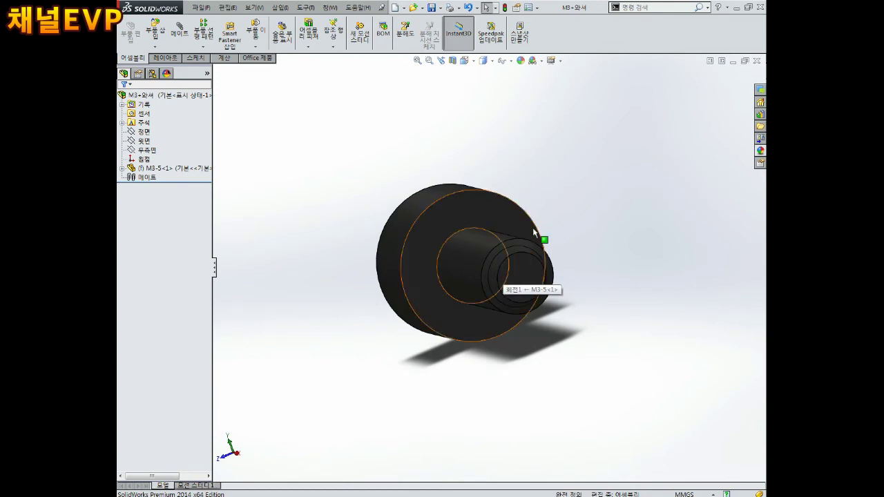
{"action": "scroll", "coordinate": [577, 263], "scroll_direction": "up", "scroll_amount": 2}
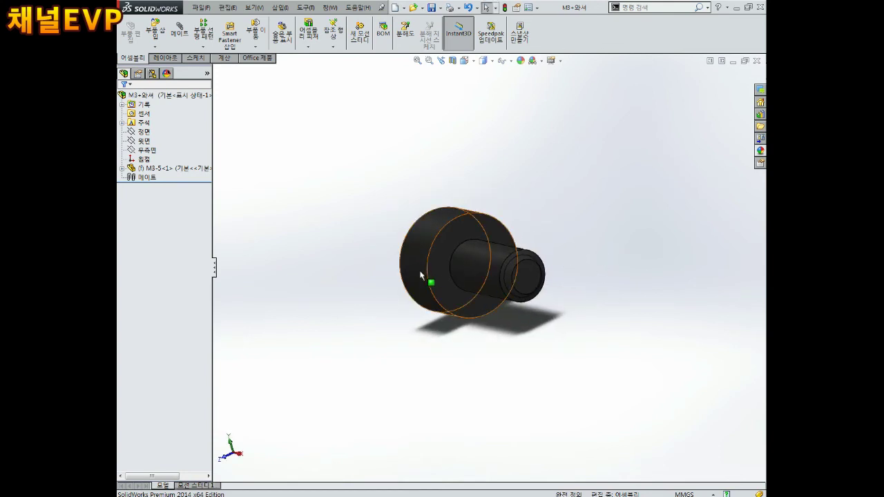
{"action": "scroll", "coordinate": [407, 273], "scroll_direction": "down", "scroll_amount": 2}
{"action": "scroll", "coordinate": [394, 269], "scroll_direction": "down", "scroll_amount": 1}
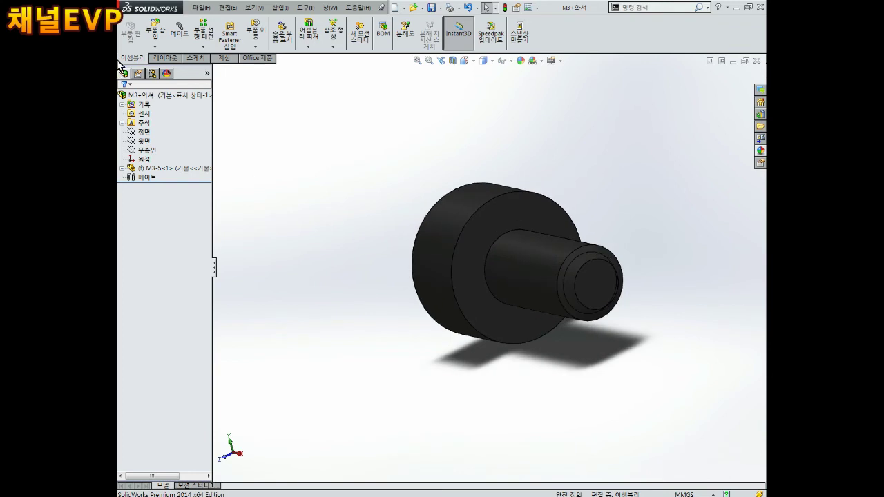
{"action": "left_click", "coordinate": [159, 48]}
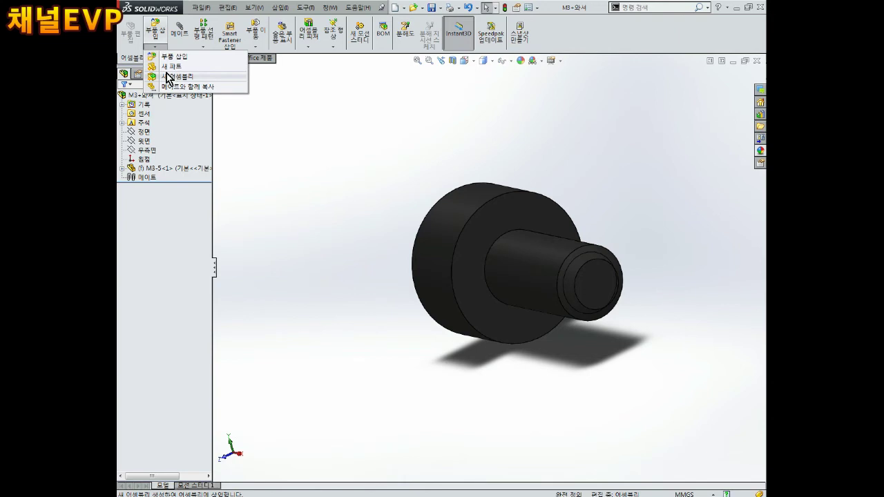
{"action": "left_click", "coordinate": [169, 67]}
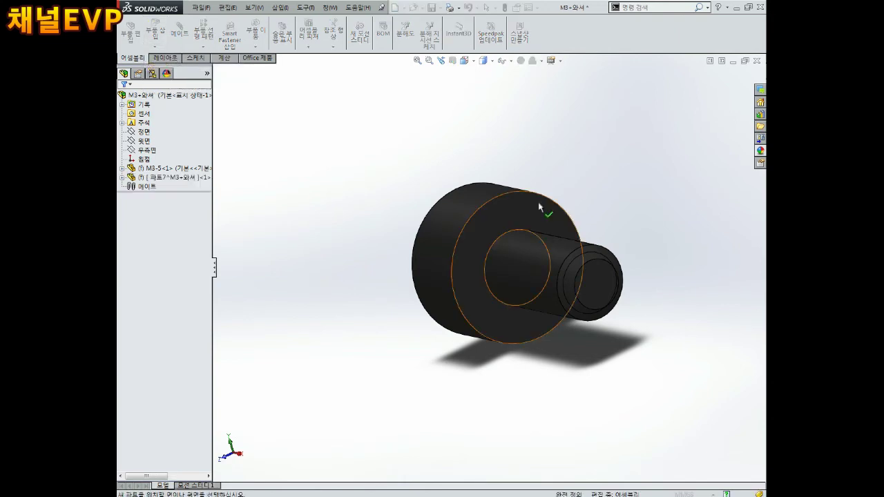
{"action": "left_click", "coordinate": [458, 214]}
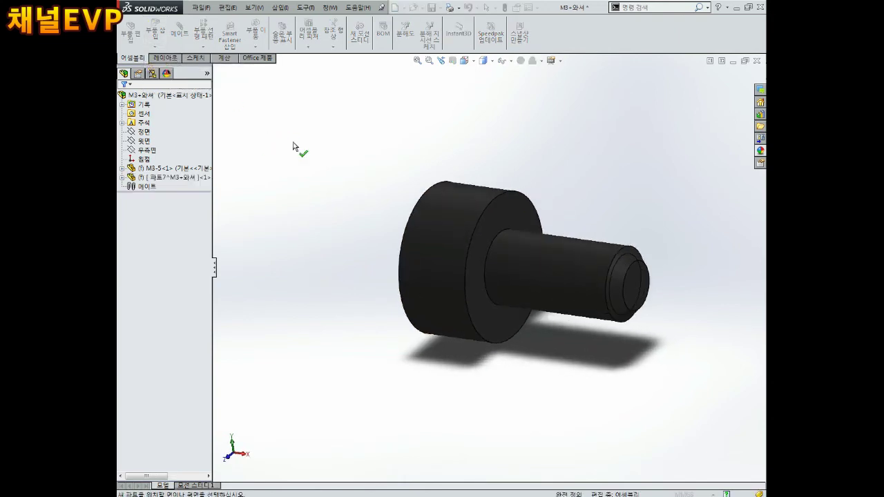
{"action": "scroll", "coordinate": [577, 271], "scroll_direction": "down", "scroll_amount": 3}
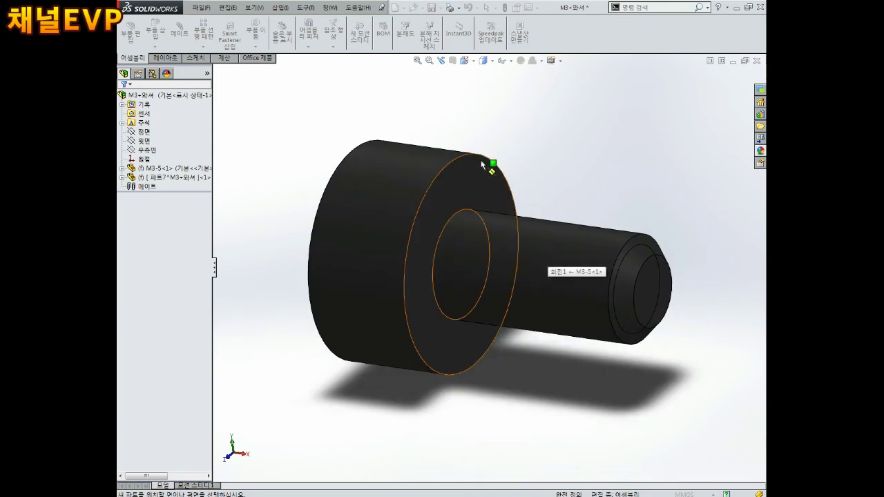
{"action": "mouse_move", "coordinate": [470, 211]}
{"action": "middle_mouse_down"}
{"action": "mouse_move", "coordinate": [491, 201]}
{"action": "mouse_move", "coordinate": [468, 193]}
{"action": "middle_mouse_up"}
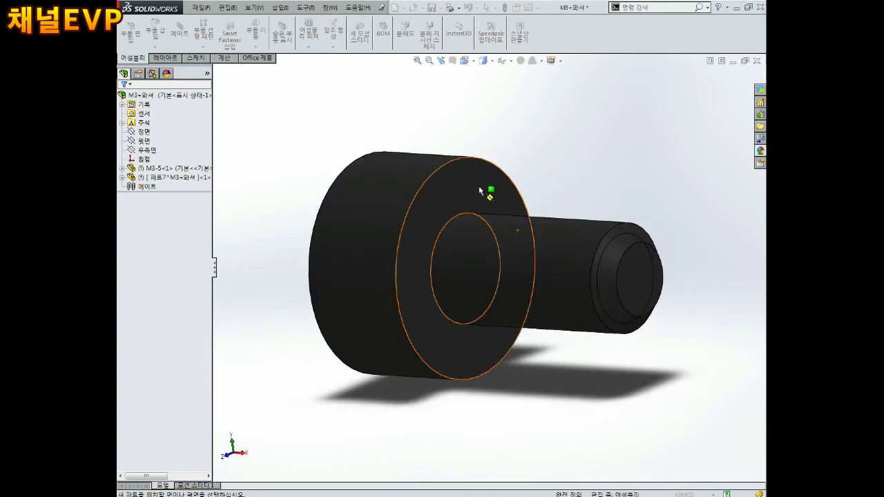
{"action": "left_click", "coordinate": [473, 182]}
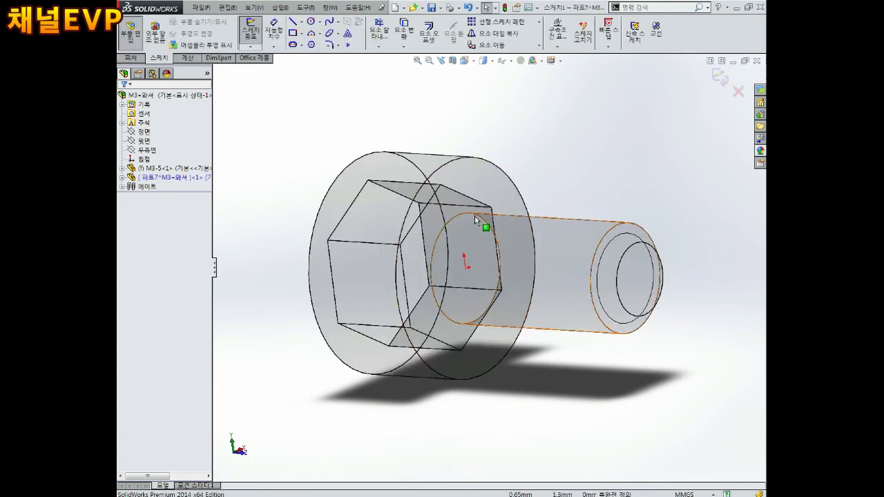
- Draw a circle at the origin and dimension its diameter to 3.30 mm
{"action": "key", "text": "ctrl+8"}
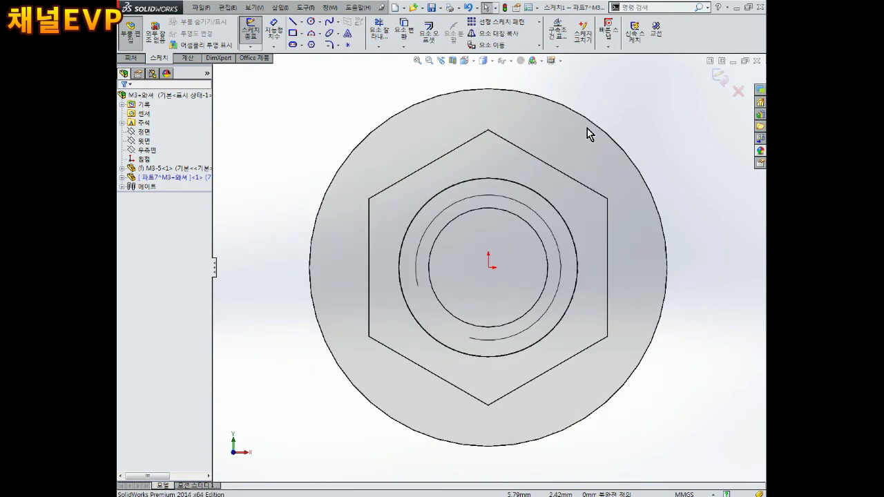
{"action": "mouse_move", "coordinate": [545, 245]}
{"action": "middle_mouse_down"}
{"action": "mouse_move", "coordinate": [436, 228]}
{"action": "mouse_move", "coordinate": [534, 240]}
{"action": "middle_mouse_up"}
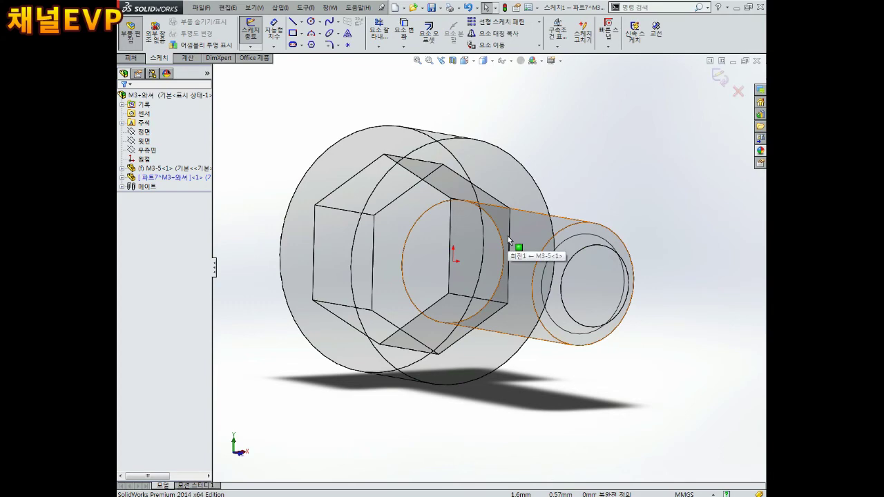
{"action": "key", "text": "ctrl+8"}
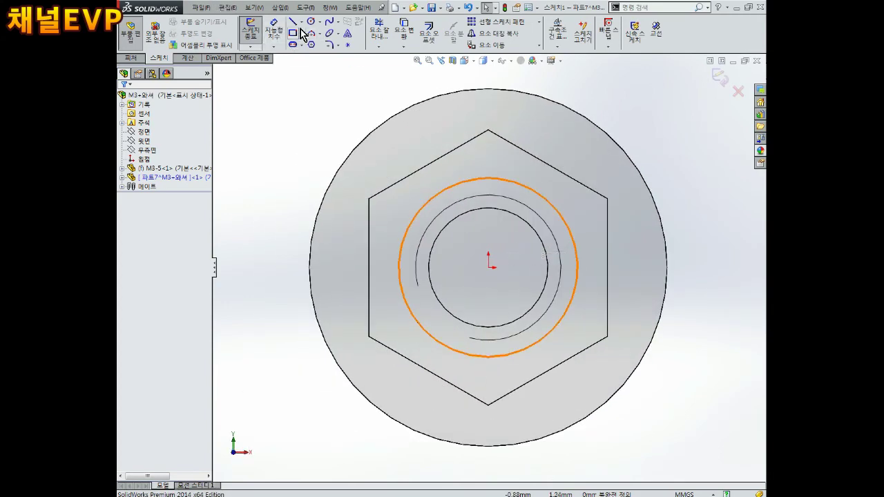
{"action": "left_click", "coordinate": [311, 25]}
{"action": "left_click", "coordinate": [488, 265]}
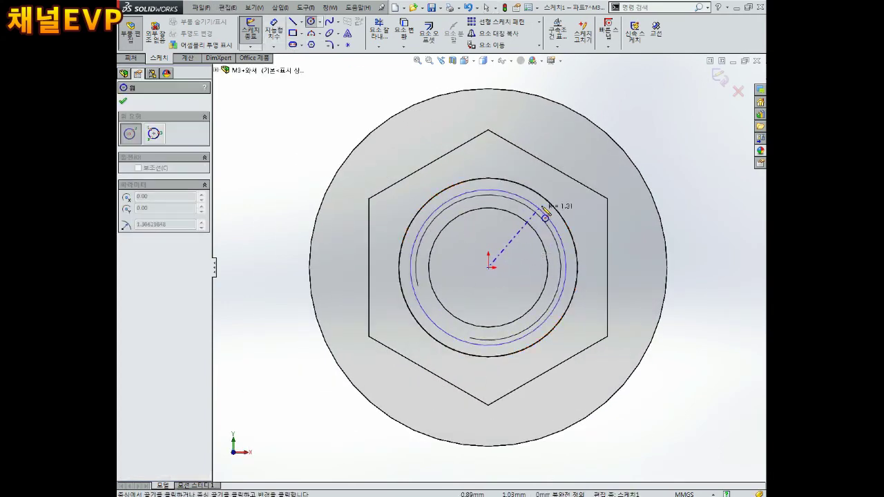
{"action": "left_click", "coordinate": [562, 193]}
{"action": "key", "text": "Escape"}
{"action": "right_click_drag", "start_coordinate": [650, 203], "coordinate": [647, 200]}
{"action": "left_click", "coordinate": [569, 193]}
{"action": "left_click", "coordinate": [580, 146]}
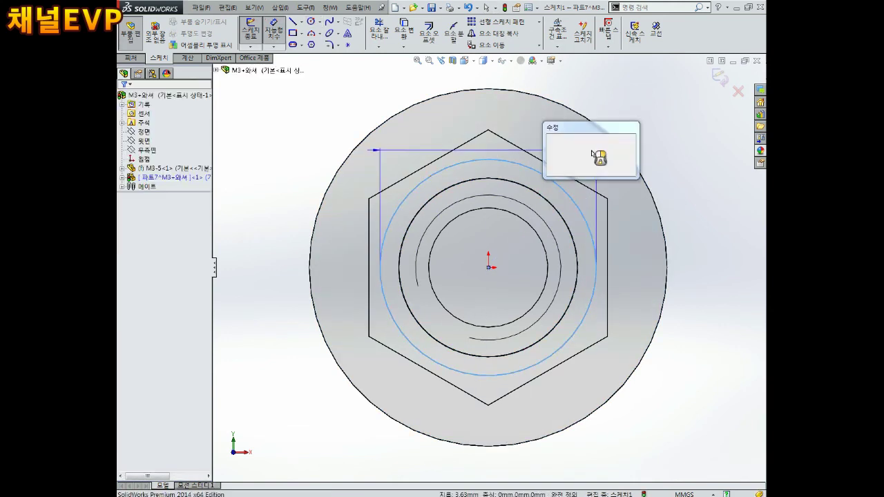
{"action": "type", "text": "3.3"}
{"action": "key", "text": "Return"}
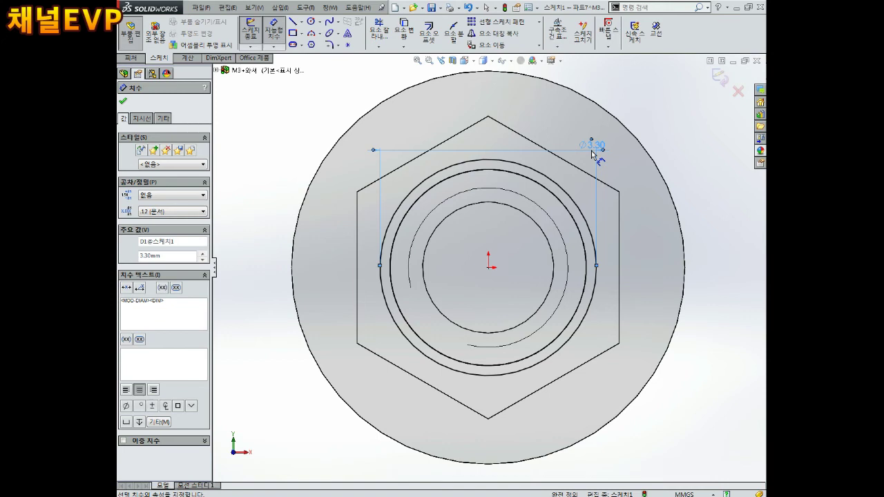
- Draw a second, larger circle centred on the origin around the screw head
{"action": "left_click", "coordinate": [310, 21]}
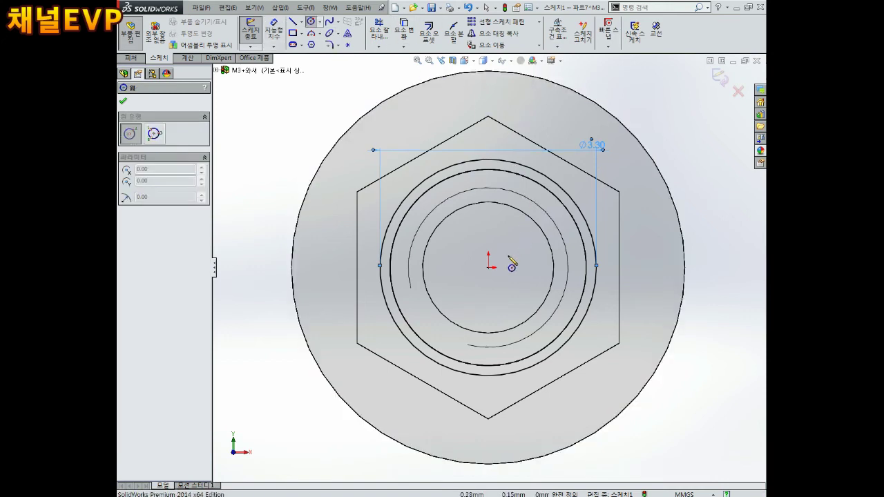
{"action": "left_click", "coordinate": [488, 267]}
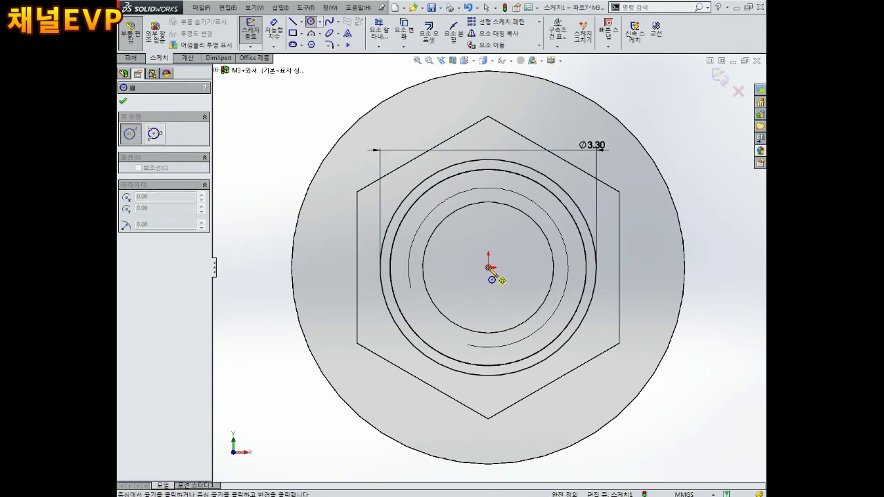
{"action": "scroll", "coordinate": [488, 268], "scroll_direction": "up", "scroll_amount": 2}
{"action": "left_click", "coordinate": [603, 105]}
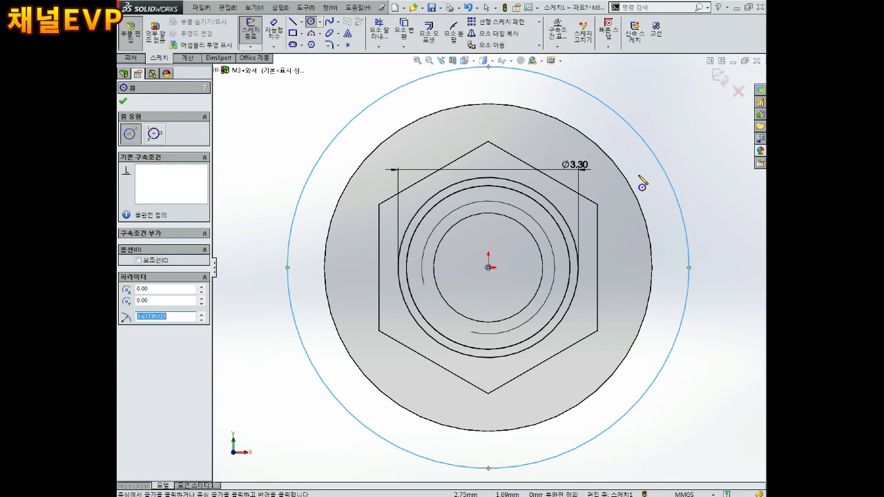
- Dimension the outer circle to a 13 mm diameter
{"action": "key", "text": "z"}
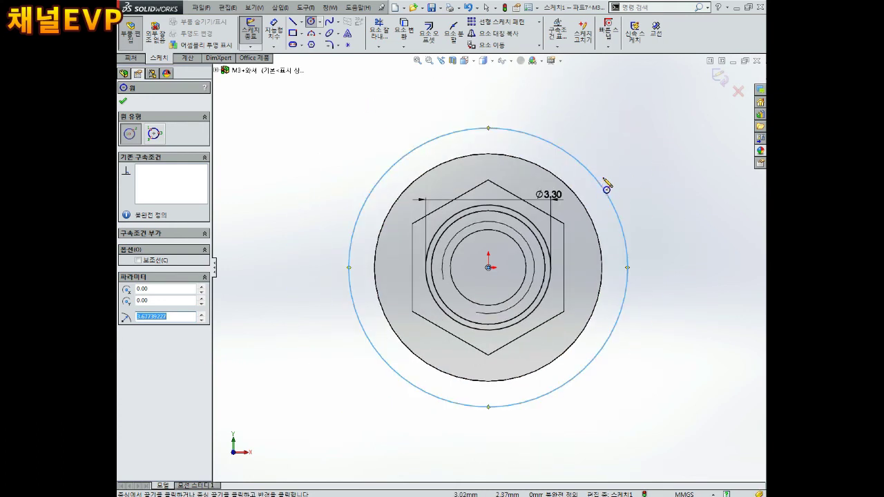
{"action": "key", "text": "Escape"}
{"action": "key", "text": "Escape"}
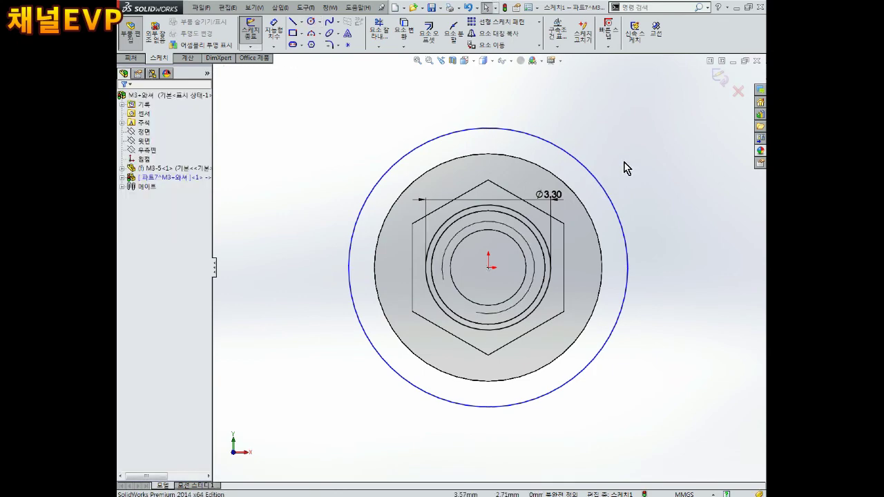
{"action": "key", "text": "d"}
{"action": "left_click", "coordinate": [592, 173]}
{"action": "left_click", "coordinate": [592, 173]}
{"action": "type", "text": "13"}
{"action": "key", "text": "Return"}
- Check the sketch from an angled view and exit the washer sketch
{"action": "key", "text": "z"}
{"action": "mouse_move", "coordinate": [584, 232]}
{"action": "middle_mouse_down"}
{"action": "mouse_move", "coordinate": [588, 260]}
{"action": "mouse_move", "coordinate": [533, 233]}
{"action": "middle_mouse_up"}
{"action": "scroll", "coordinate": [533, 233], "scroll_direction": "down", "scroll_amount": 3}
{"action": "scroll", "coordinate": [534, 232], "scroll_direction": "up", "scroll_amount": 2}
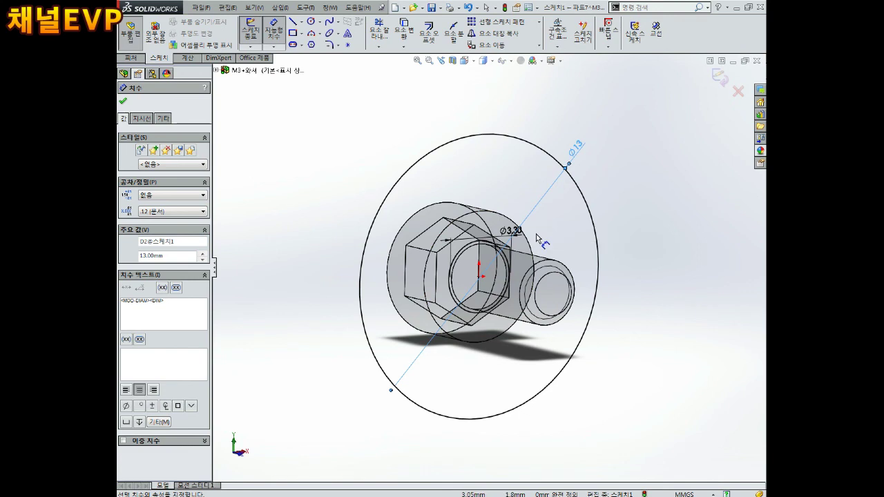
{"action": "middle_click_drag", "start_coordinate": [557, 250], "coordinate": [563, 247]}
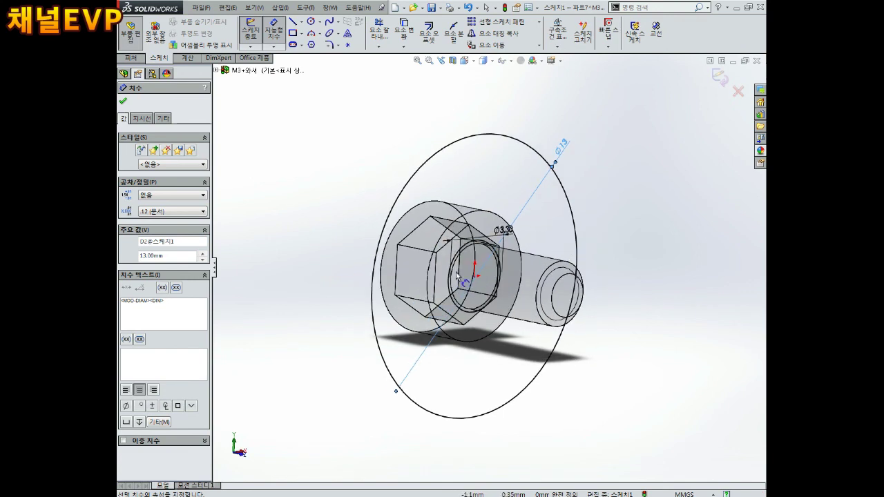
{"action": "left_click", "coordinate": [720, 76]}
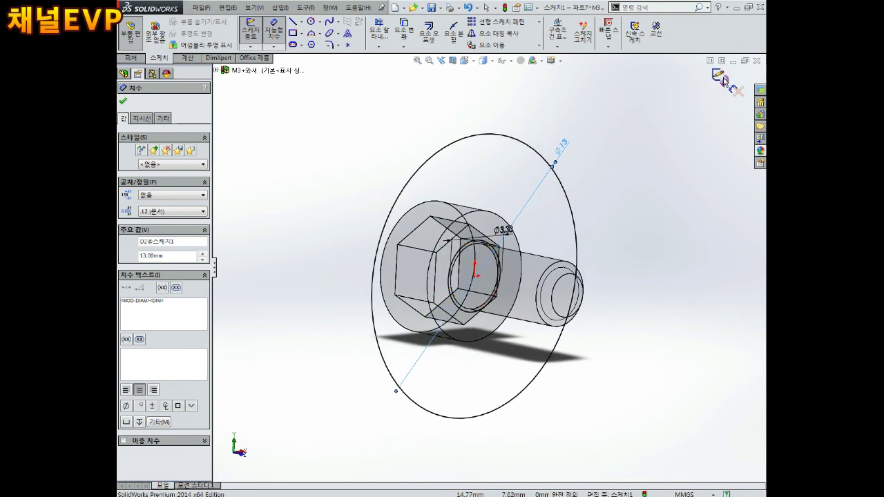
- Start an Extruded Boss/Base using the outer and inner circle regions as profiles
{"action": "left_click", "coordinate": [135, 58]}
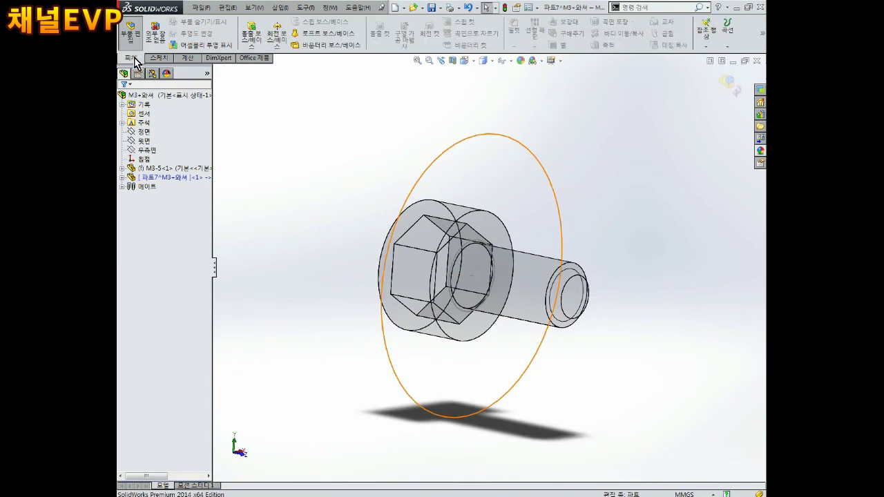
{"action": "left_click", "coordinate": [254, 36]}
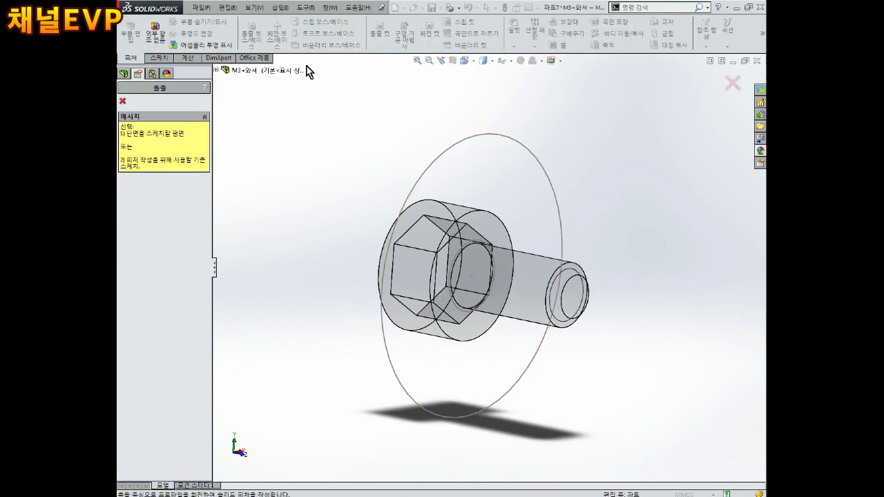
{"action": "left_click", "coordinate": [487, 134]}
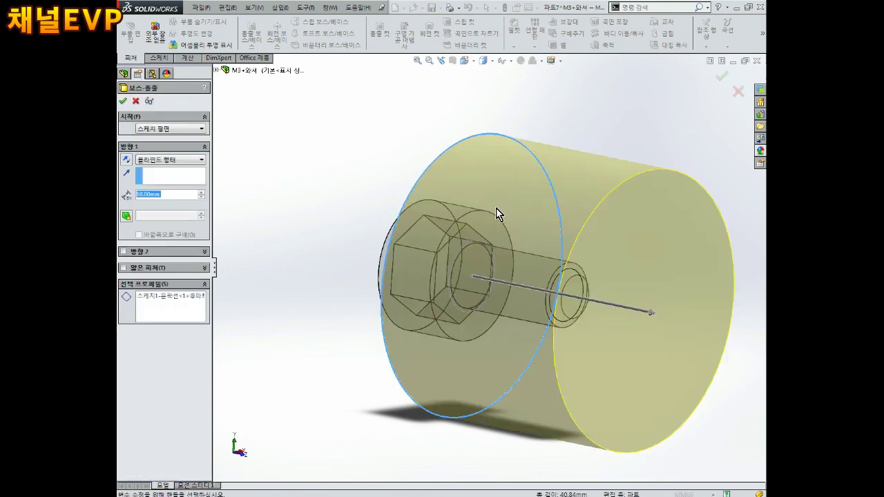
{"action": "left_click", "coordinate": [163, 303]}
{"action": "scroll", "coordinate": [472, 267], "scroll_direction": "down", "scroll_amount": 3}
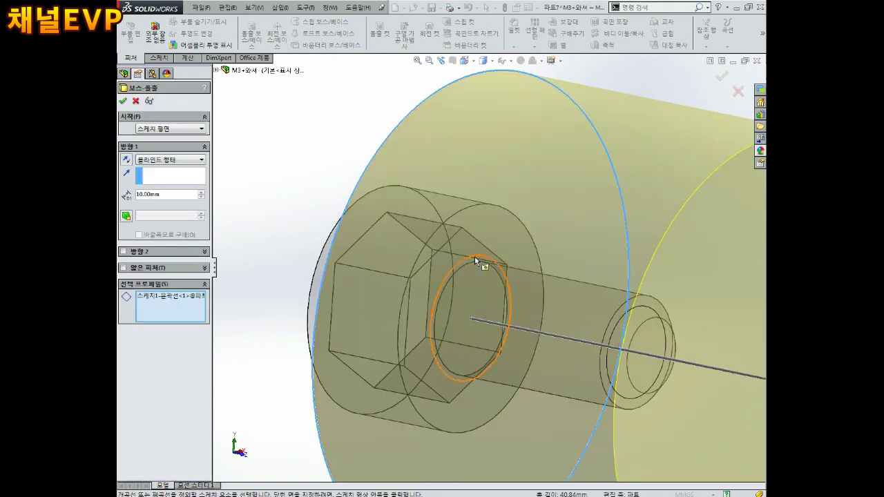
{"action": "left_click", "coordinate": [475, 261]}
{"action": "scroll", "coordinate": [480, 264], "scroll_direction": "up", "scroll_amount": 3}
{"action": "mouse_move", "coordinate": [480, 263]}
{"action": "middle_mouse_down"}
{"action": "mouse_move", "coordinate": [626, 269]}
{"action": "mouse_move", "coordinate": [470, 290]}
{"action": "middle_mouse_up"}
{"action": "scroll", "coordinate": [599, 263], "scroll_direction": "up", "scroll_amount": 2}
- Set the extrusion depth to 1 mm and accept the washer feature
{"action": "double_click", "coordinate": [166, 195]}
{"action": "type", "text": "1"}
{"action": "mouse_move", "coordinate": [497, 248]}
{"action": "middle_mouse_down"}
{"action": "mouse_move", "coordinate": [513, 247]}
{"action": "mouse_move", "coordinate": [529, 312]}
{"action": "mouse_move", "coordinate": [554, 315]}
{"action": "mouse_move", "coordinate": [509, 292]}
{"action": "mouse_move", "coordinate": [532, 300]}
{"action": "mouse_move", "coordinate": [484, 300]}
{"action": "middle_mouse_up"}
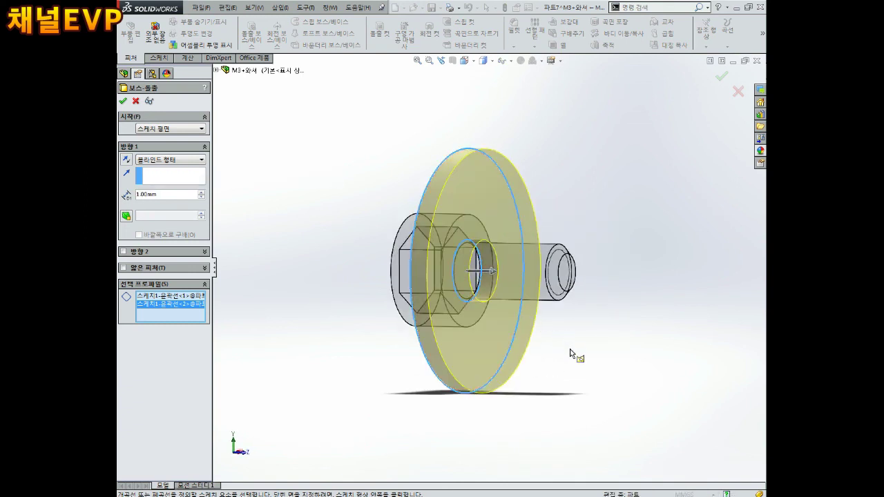
{"action": "middle_click_drag", "start_coordinate": [587, 339], "coordinate": [567, 338]}
{"action": "left_click", "coordinate": [721, 76]}
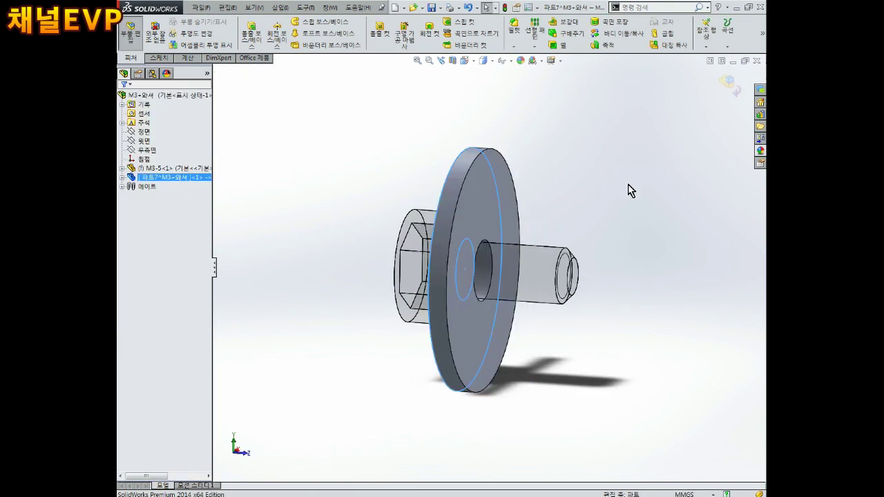
{"action": "mouse_move", "coordinate": [596, 205]}
{"action": "middle_mouse_down"}
{"action": "mouse_move", "coordinate": [665, 199]}
{"action": "mouse_move", "coordinate": [659, 180]}
{"action": "mouse_move", "coordinate": [624, 152]}
{"action": "mouse_move", "coordinate": [572, 152]}
{"action": "mouse_move", "coordinate": [599, 203]}
{"action": "mouse_move", "coordinate": [684, 159]}
{"action": "middle_mouse_up"}
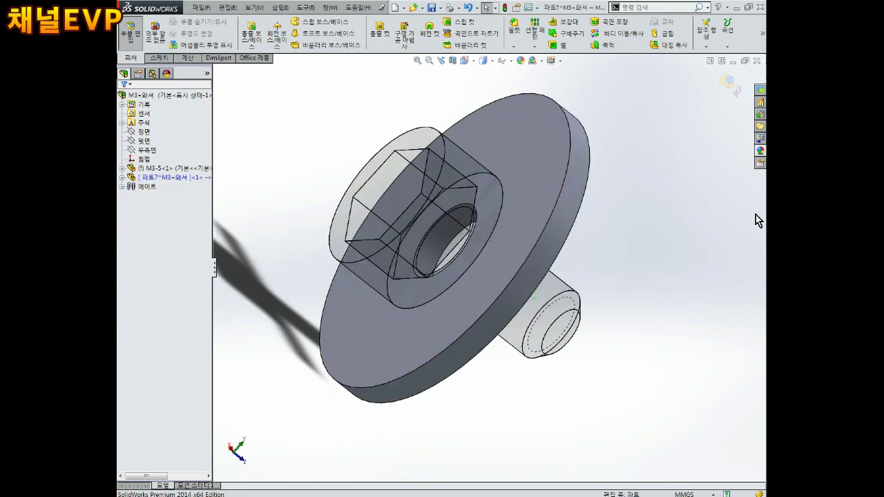
- Exit in-context editing of the washer, rotate the assembly, and select the washer's face
{"action": "left_click", "coordinate": [729, 84]}
{"action": "scroll", "coordinate": [590, 232], "scroll_direction": "up", "scroll_amount": 3}
{"action": "mouse_move", "coordinate": [590, 233]}
{"action": "middle_mouse_down"}
{"action": "mouse_move", "coordinate": [517, 232]}
{"action": "mouse_move", "coordinate": [571, 238]}
{"action": "middle_mouse_up"}
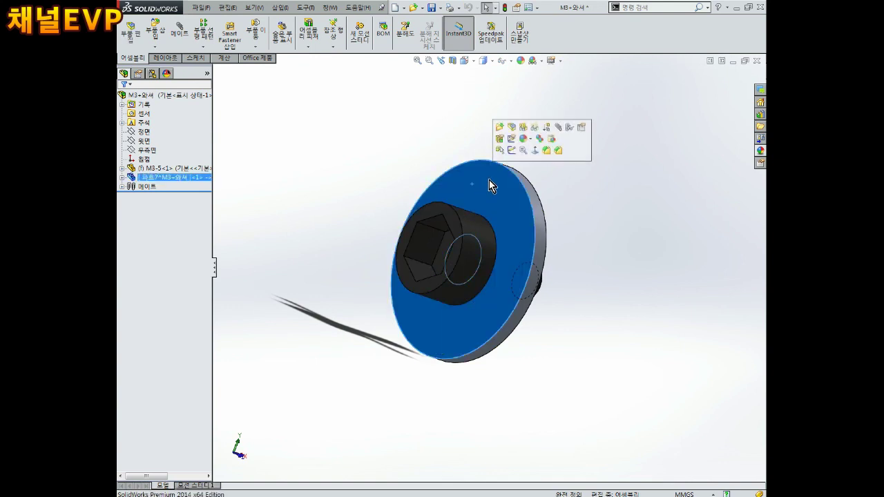
{"action": "left_click", "coordinate": [424, 144]}
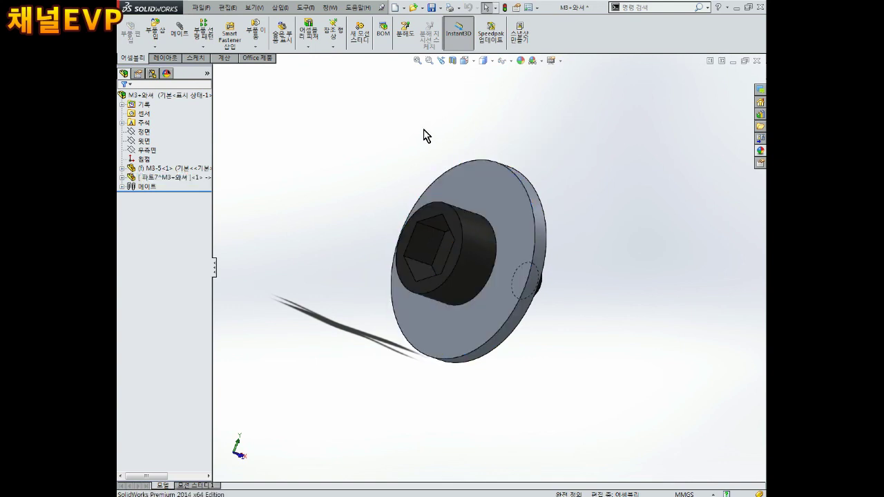
{"action": "left_click", "coordinate": [483, 194]}
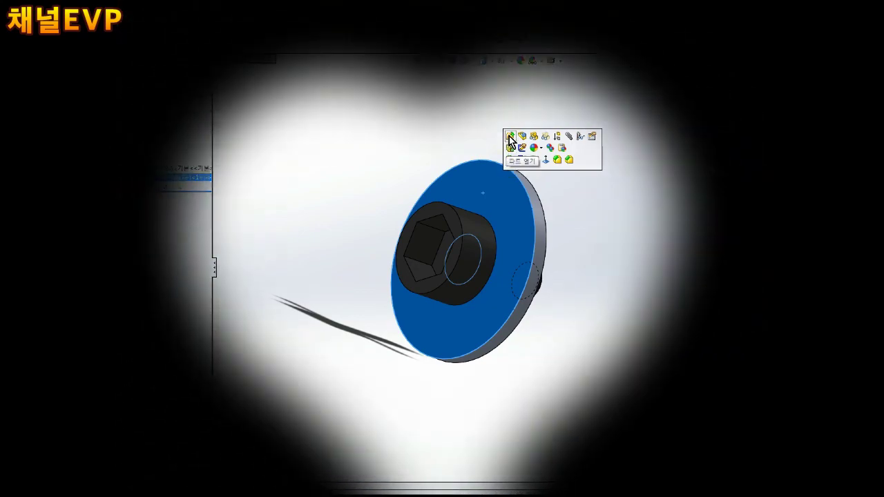